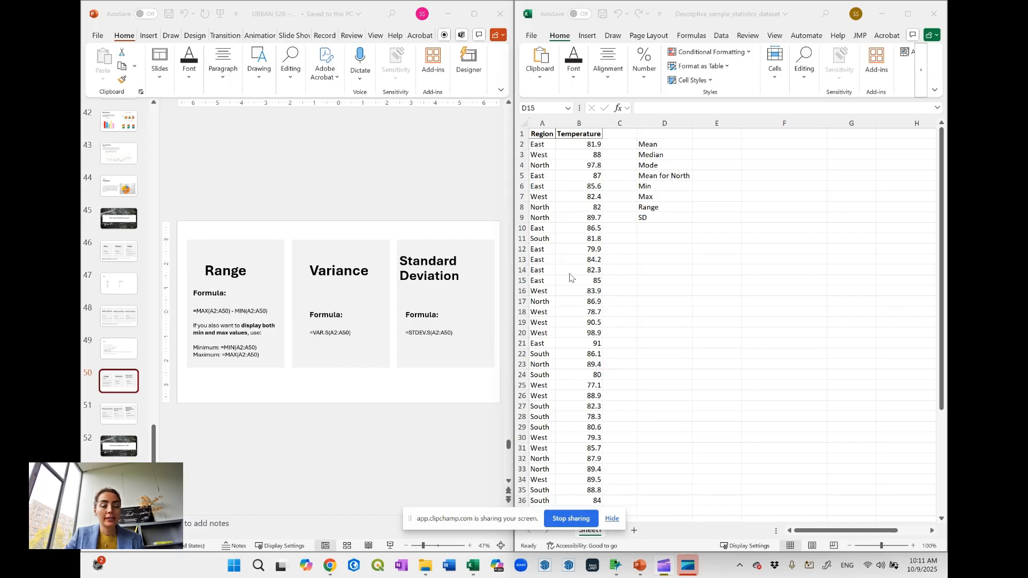
# Show slide 46 with the Mean, Median and Mode formulas in PowerPoint, and switch to the Excel worksheet's Mean row
pyautogui.click(109, 248)
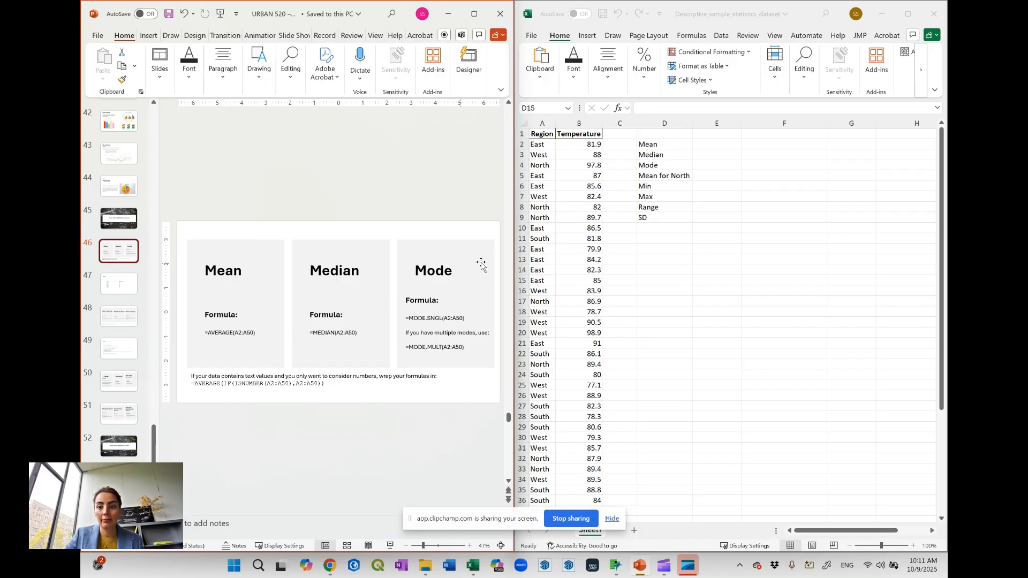
pyautogui.click(711, 145)
pyautogui.click(720, 142)
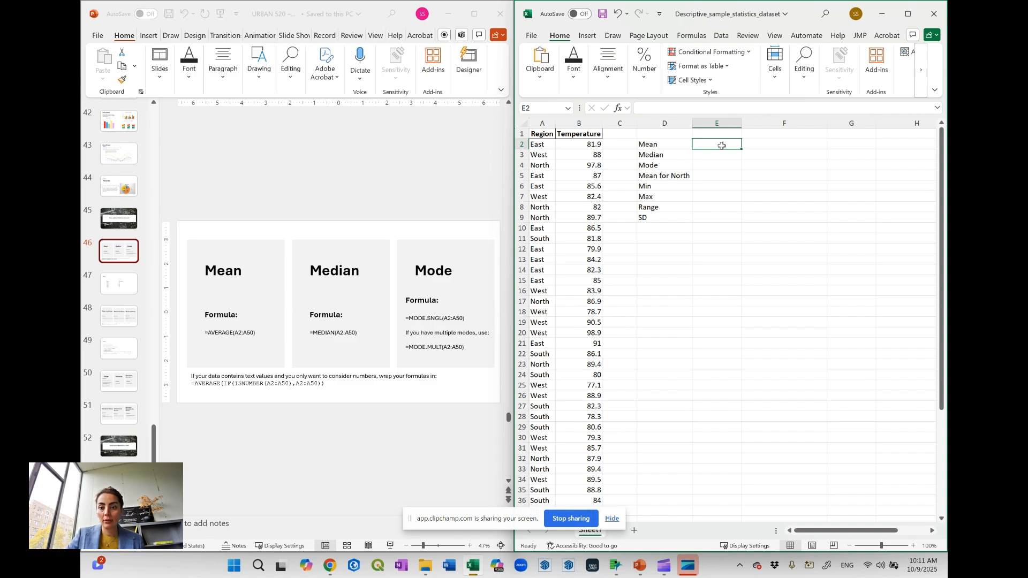
pyautogui.click(653, 148)
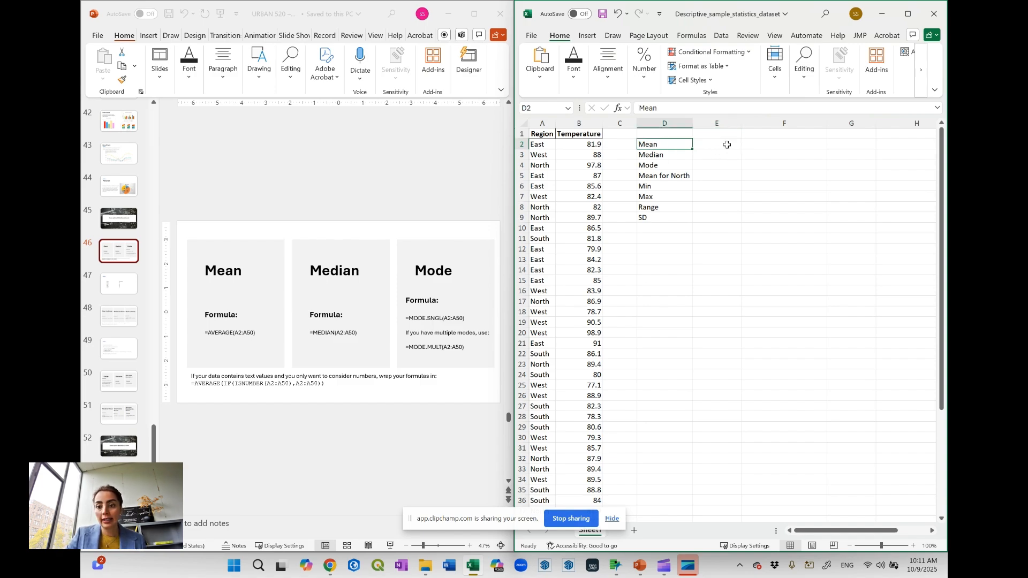
# Calculate the mean temperature in cell E2 with =AVERAGE(B2:B50)
pyautogui.click(722, 147)
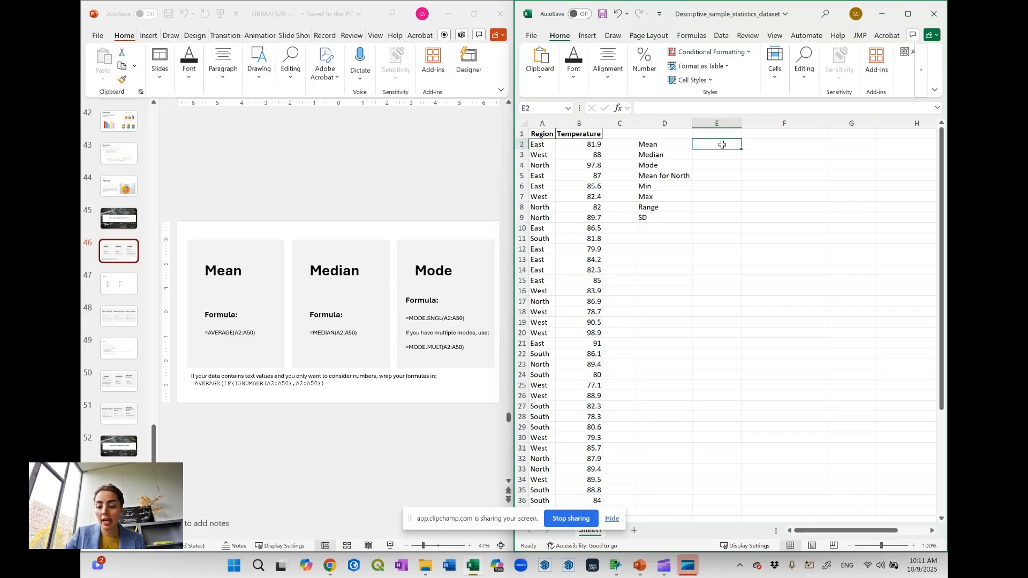
pyautogui.write('=')
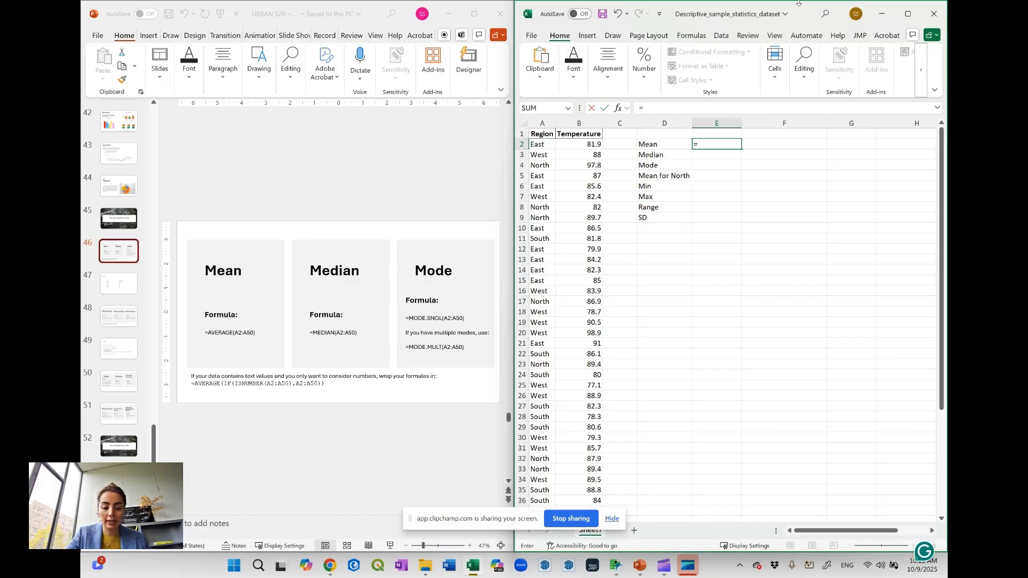
pyautogui.write('Avera')
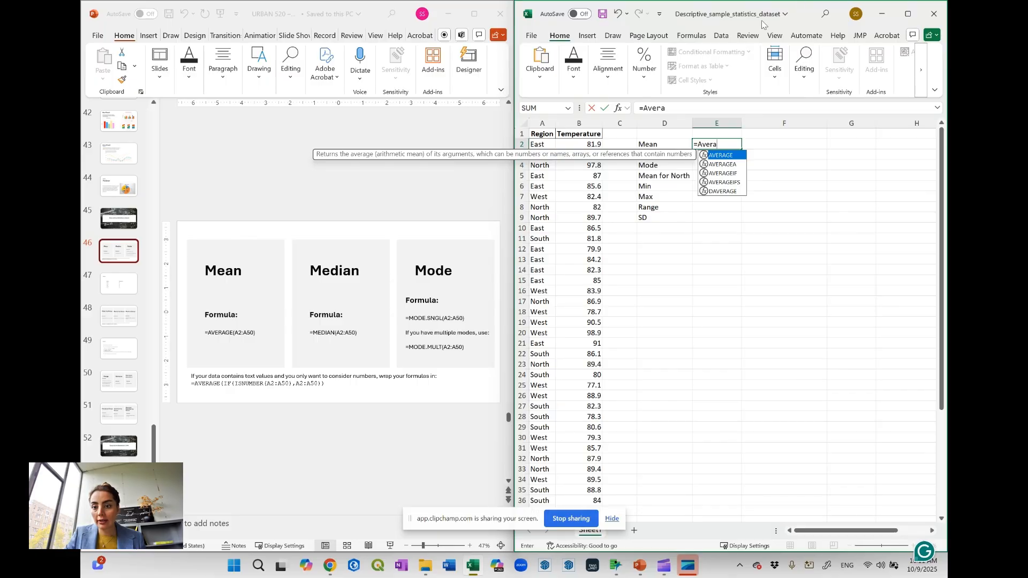
pyautogui.doubleClick(722, 155)
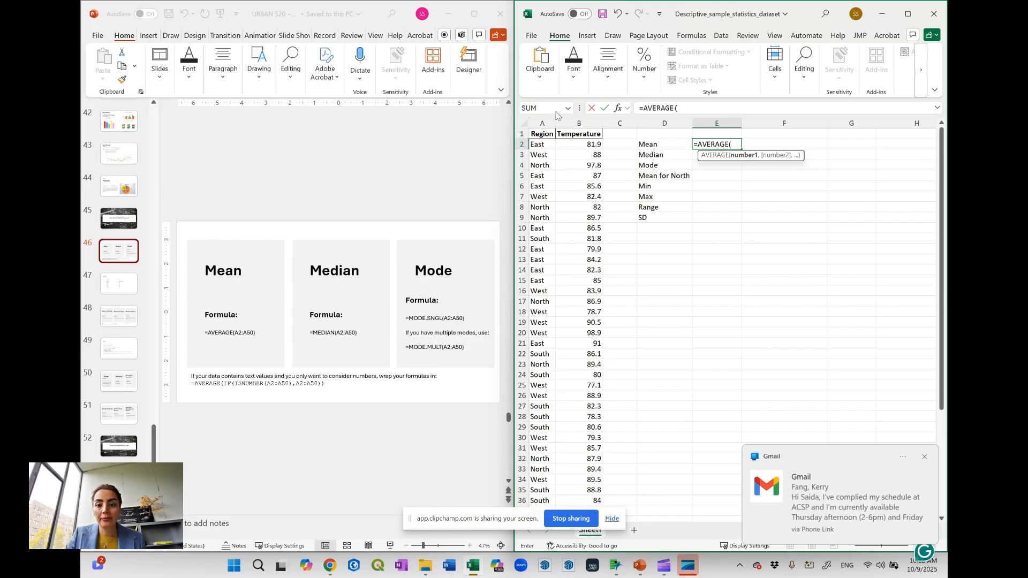
pyautogui.click(548, 145)
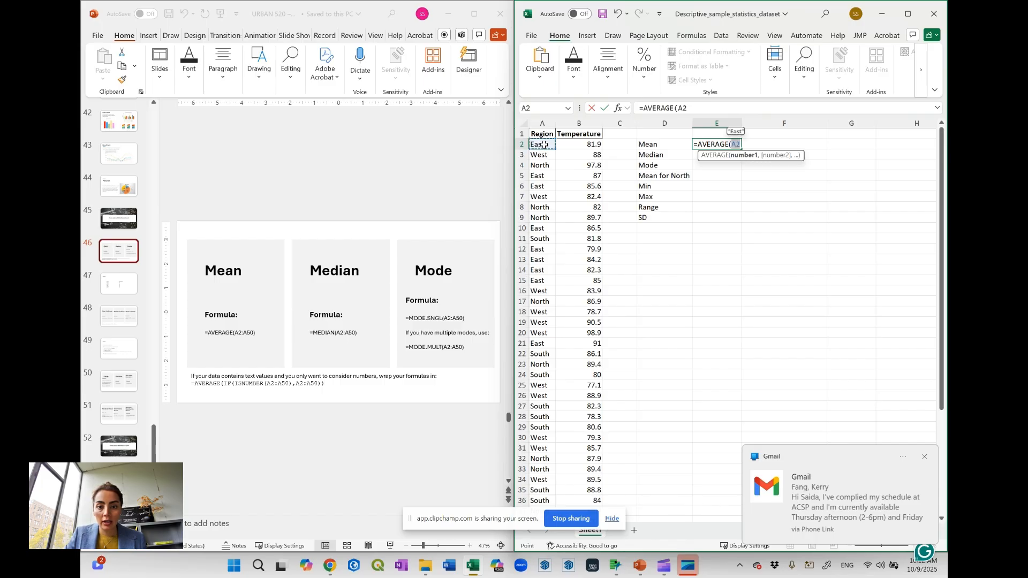
pyautogui.click(589, 145)
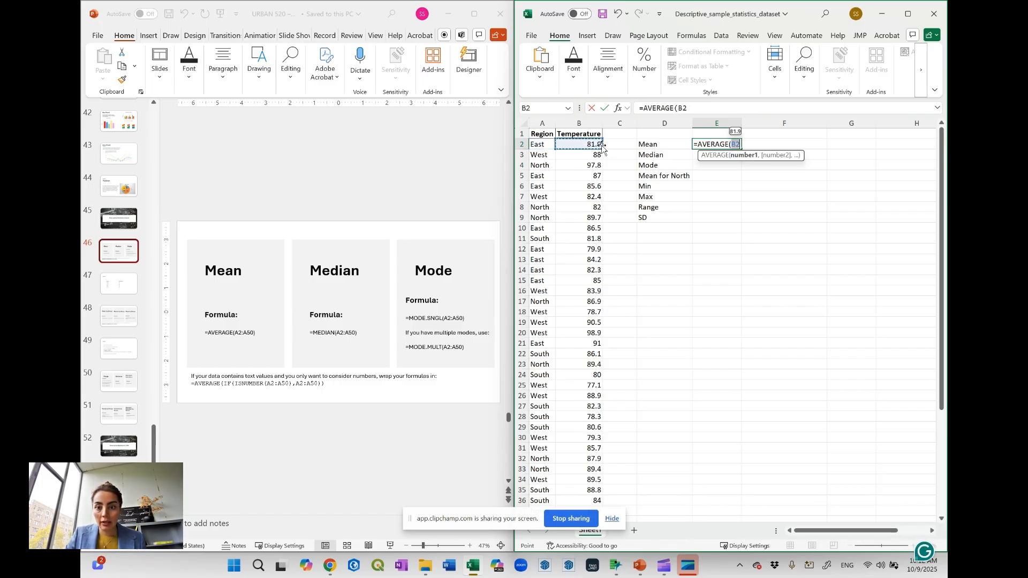
pyautogui.moveTo(599, 147); pyautogui.dragTo(590, 408)
pyautogui.scroll(8, 626, 413)
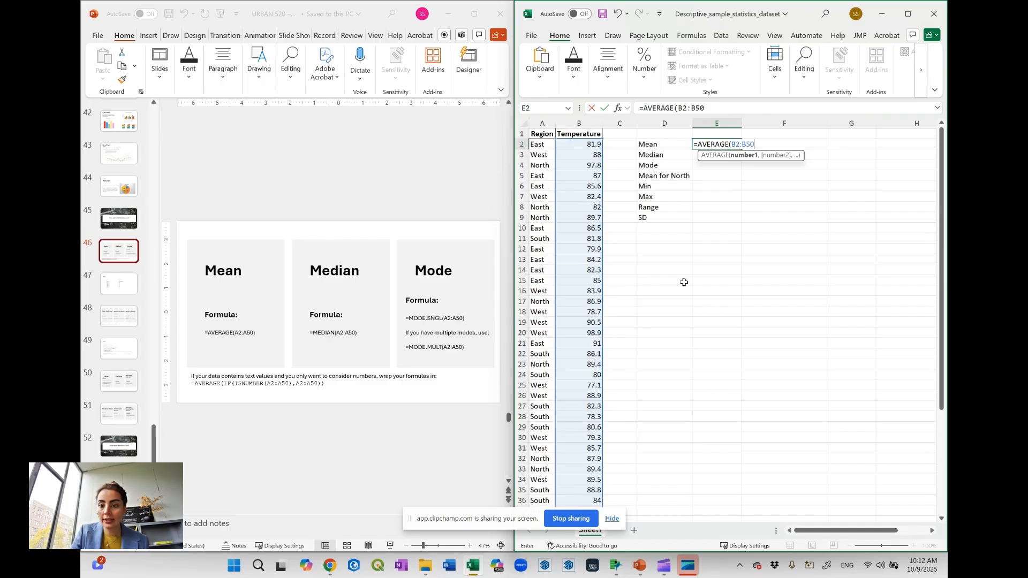
pyautogui.write(')')
pyautogui.press('Return')
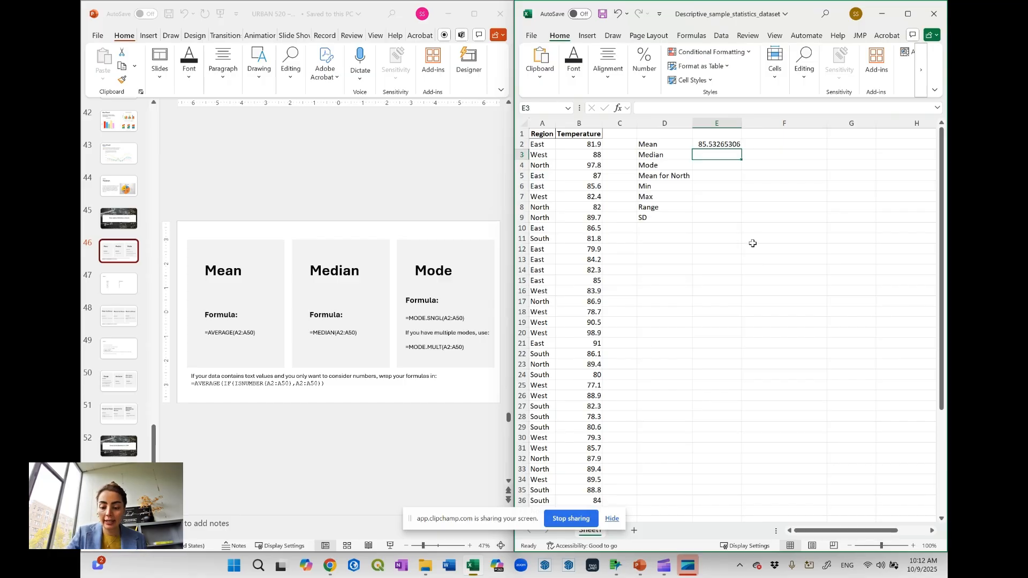
# Calculate the median temperature in cell E3 with =MEDIAN(B2:B50)
pyautogui.write('=Media')
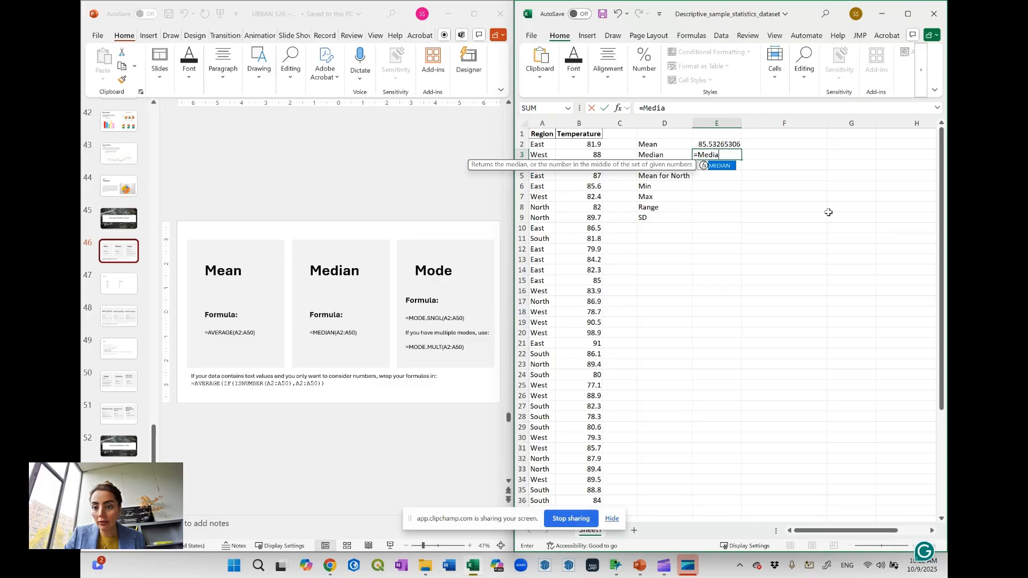
pyautogui.doubleClick(718, 166)
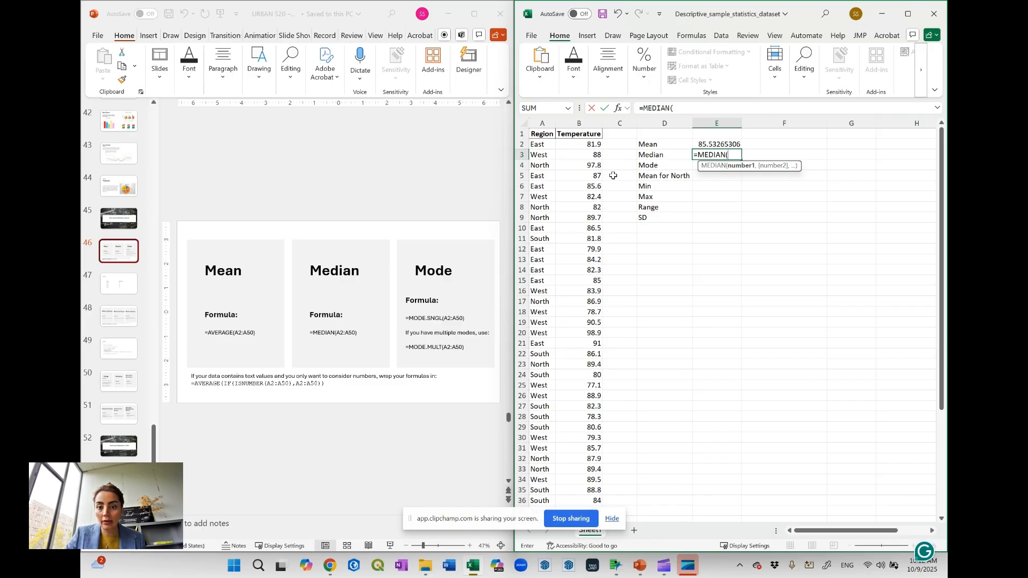
pyautogui.click(577, 145)
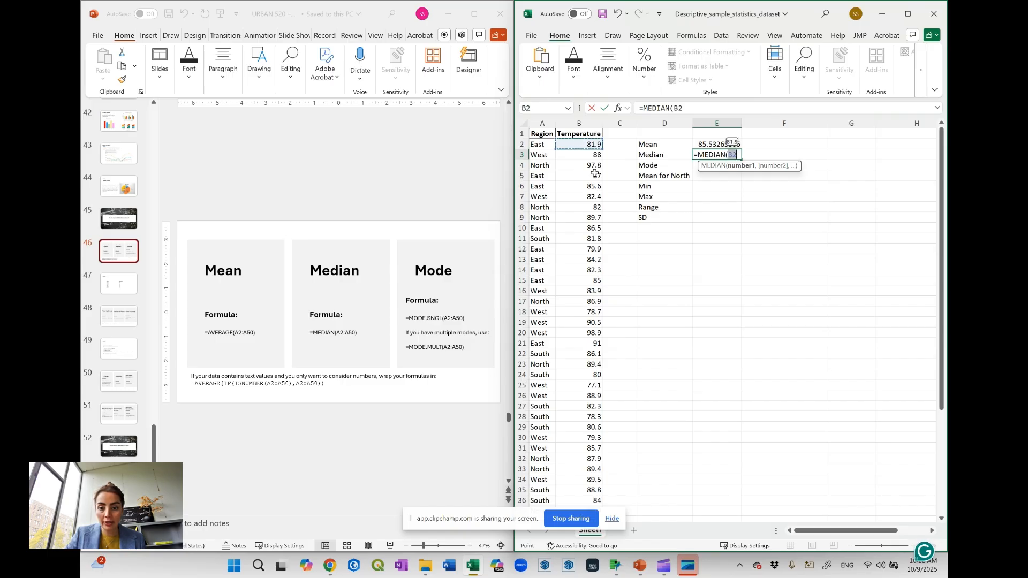
pyautogui.scroll(-2, 590, 247)
pyautogui.scroll(-3, 589, 246)
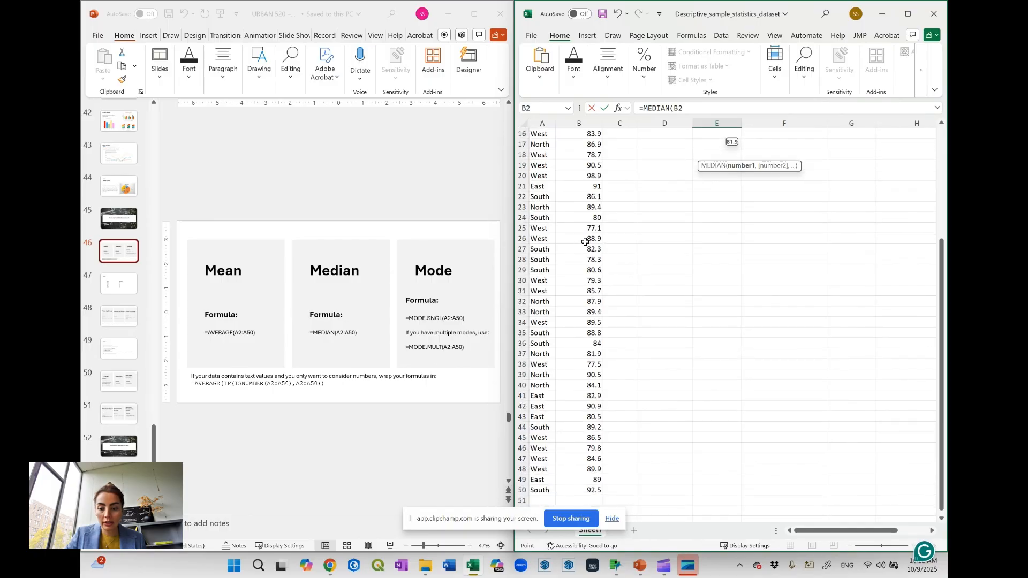
pyautogui.keyDown('shift'); pyautogui.click(589, 500); pyautogui.keyUp('shift')
pyautogui.moveTo(605, 480); pyautogui.dragTo(580, 489)
pyautogui.scroll(5, 624, 408)
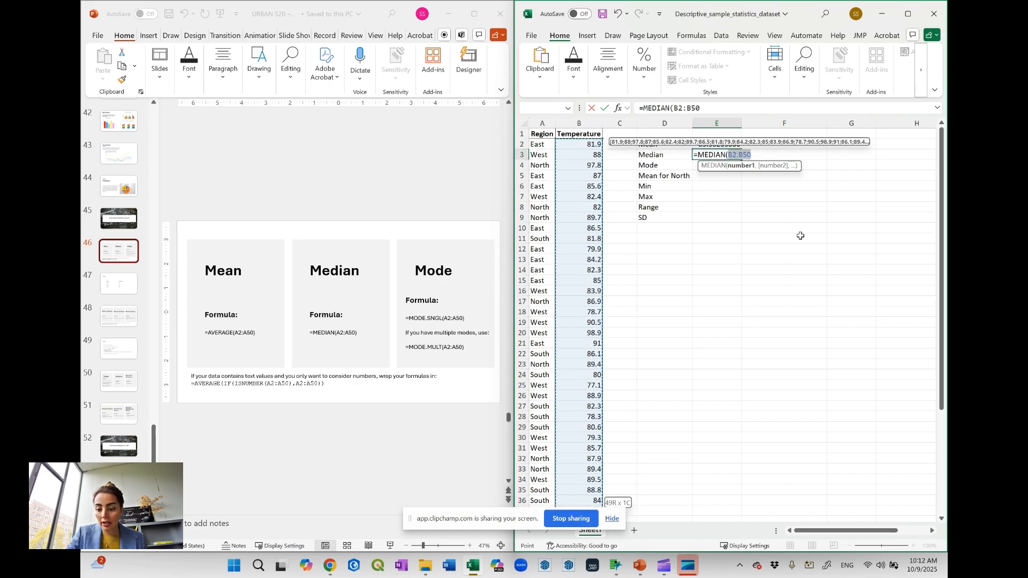
pyautogui.press('Return')
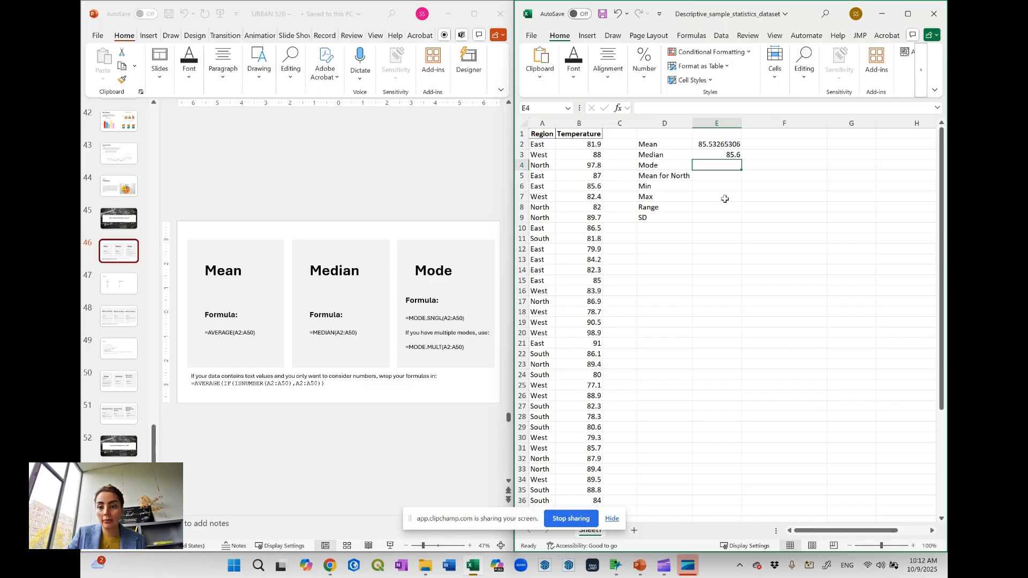
# Calculate all modes of the temperature column from cell E4 with =MODE.MULT(B2:B50)
pyautogui.doubleClick(716, 168)
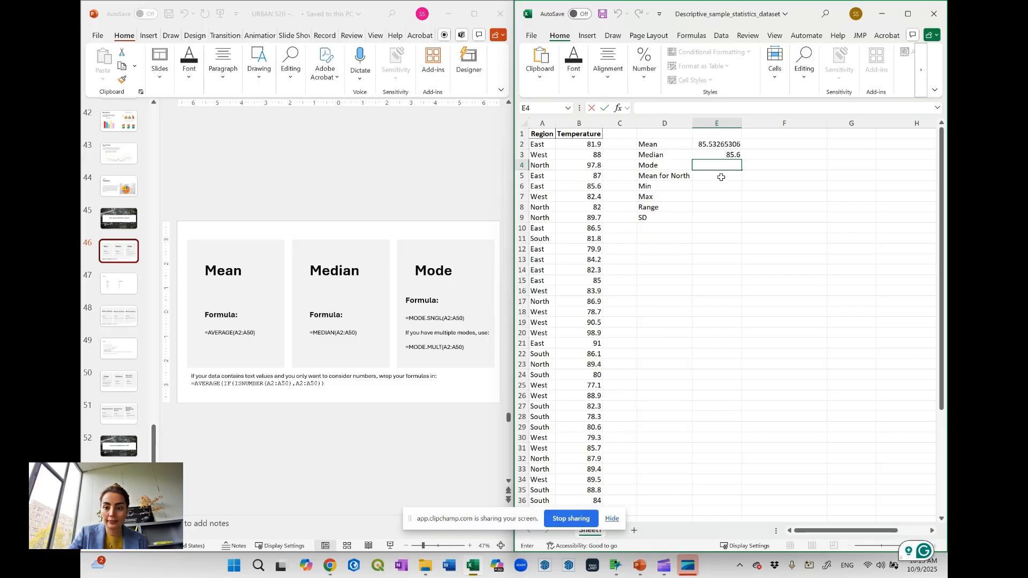
pyautogui.press('BackSpace')
pyautogui.write('=Mod')
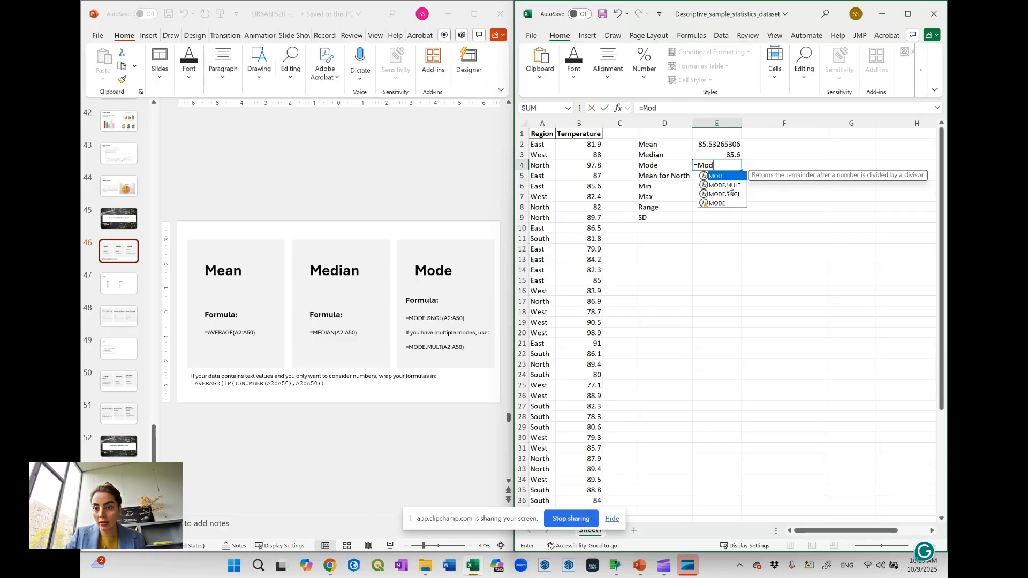
pyautogui.click(728, 185)
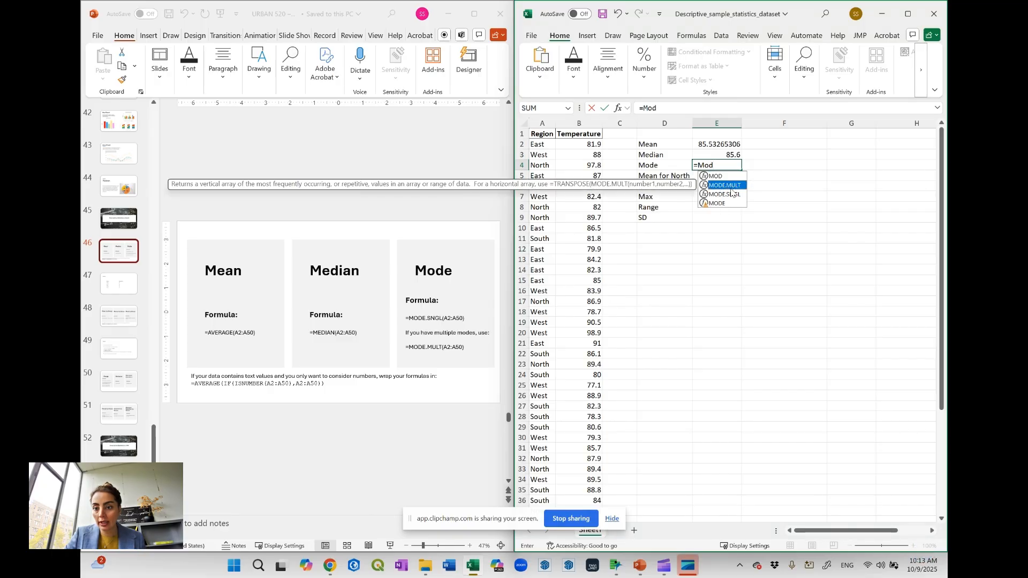
pyautogui.doubleClick(726, 185)
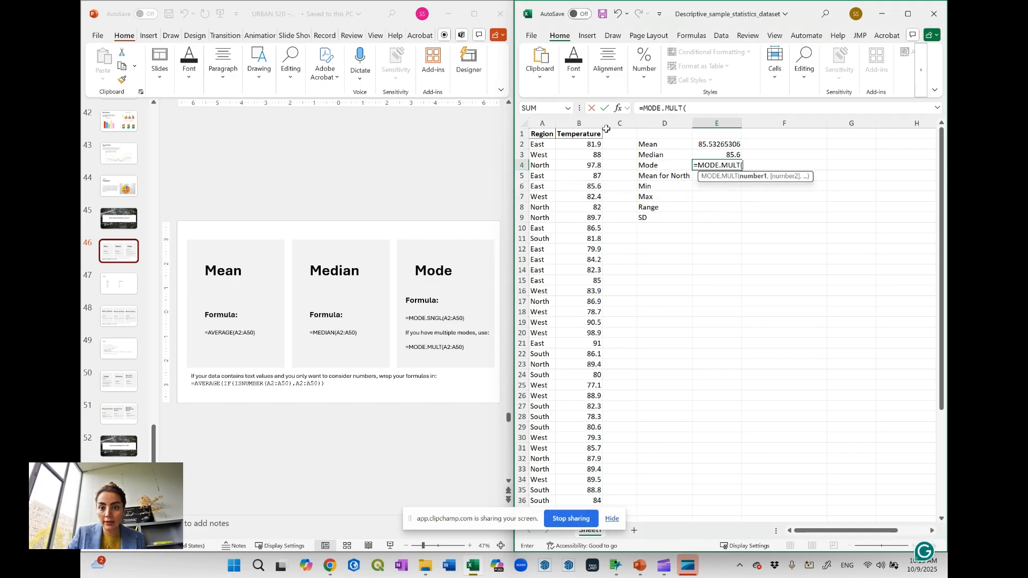
pyautogui.click(581, 144)
pyautogui.scroll(-7, 583, 313)
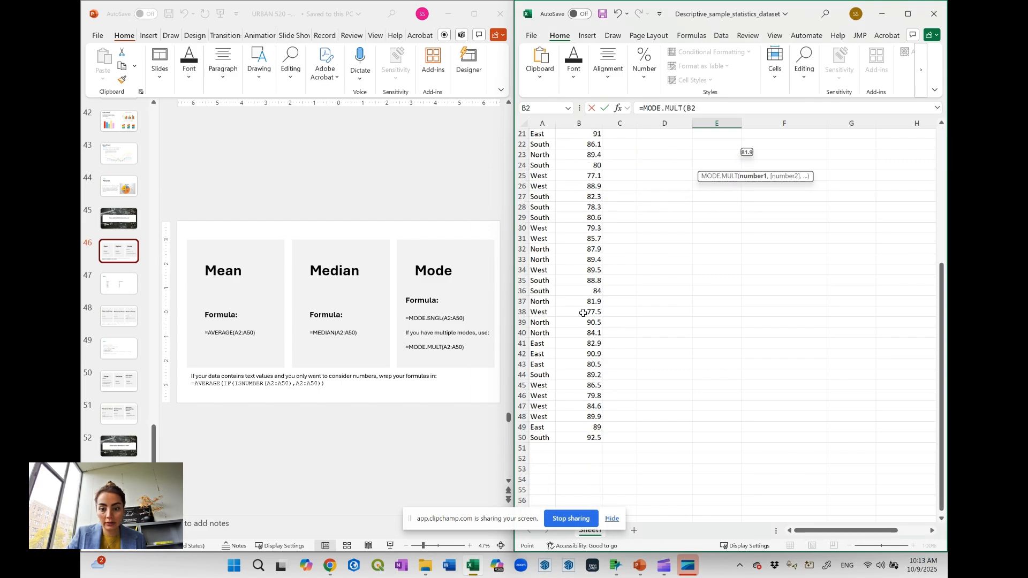
pyautogui.keyDown('shift'); pyautogui.click(579, 436); pyautogui.keyUp('shift')
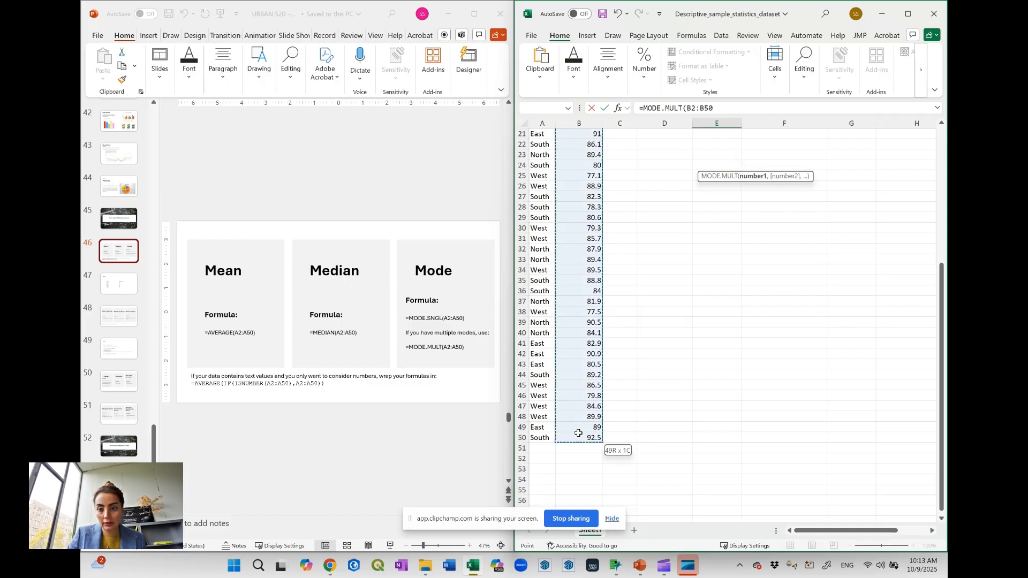
pyautogui.scroll(7, 634, 408)
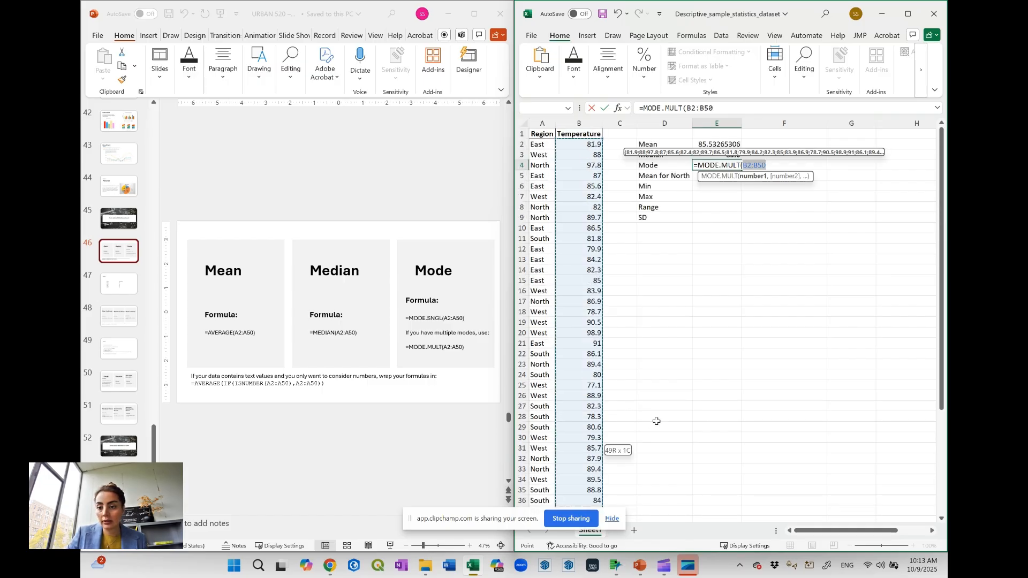
pyautogui.click(780, 167)
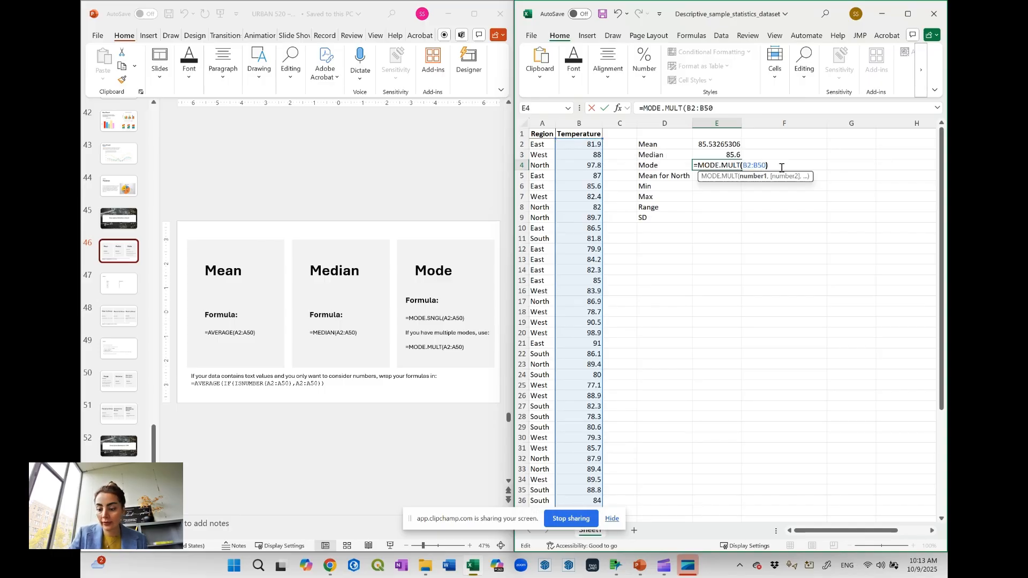
pyautogui.press('Return')
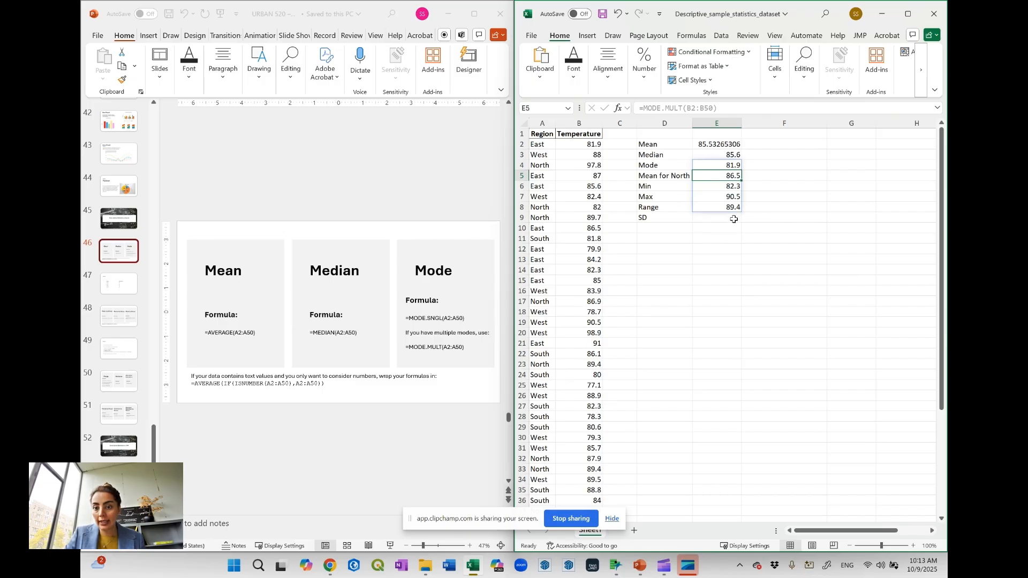
# Move the labels from Mean for North through SD in D5:D9 down to start at cell D10
pyautogui.click(654, 179)
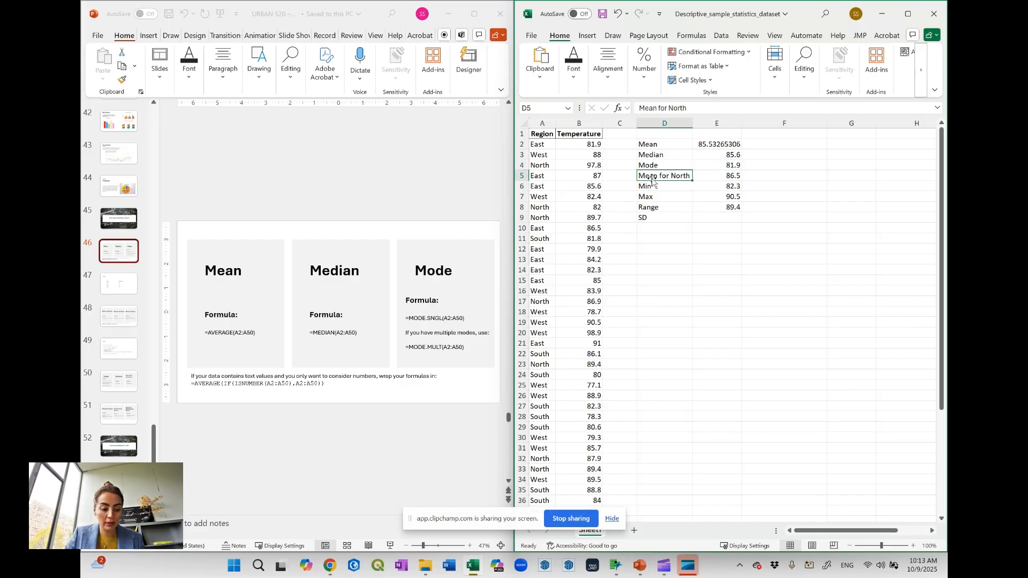
pyautogui.keyDown('shift'); pyautogui.click(665, 218); pyautogui.keyUp('shift')
pyautogui.hotkey('ctrl', 'c')
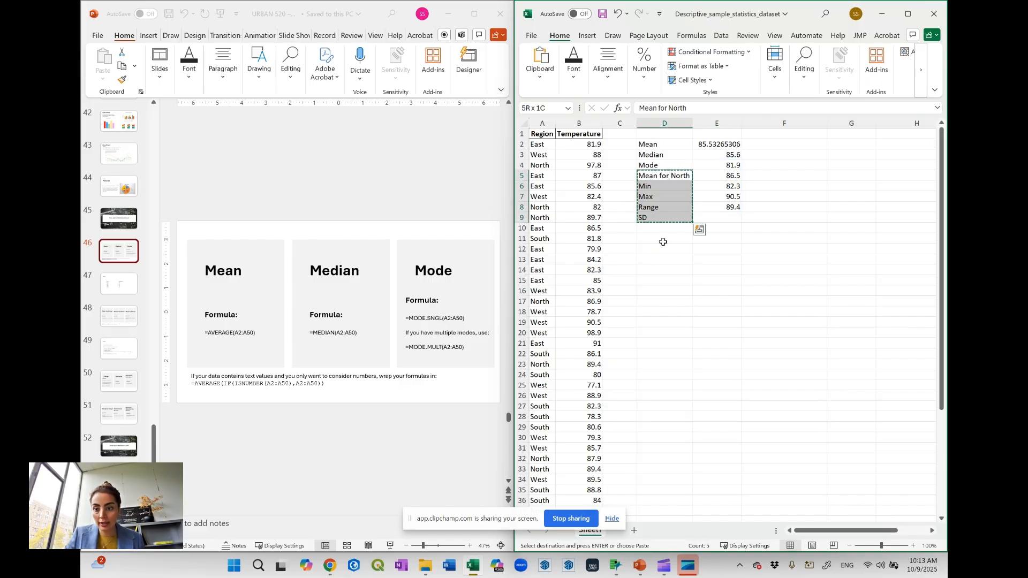
pyautogui.click(663, 228)
pyautogui.hotkey('ctrl', 'v')
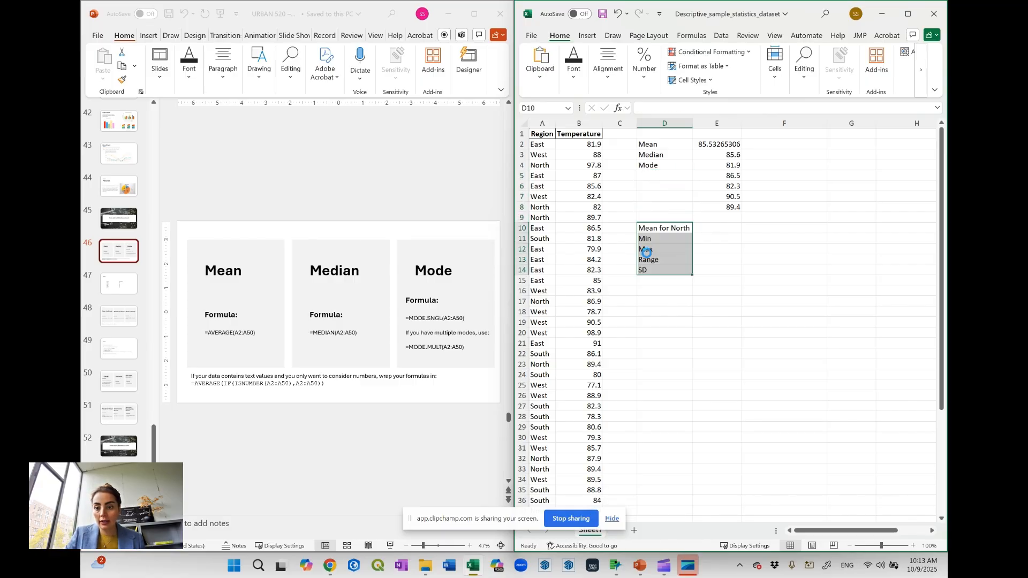
# Locate the Mean for North row in the worksheet and show slide 48 with the Mean by Group formula in PowerPoint
pyautogui.click(720, 228)
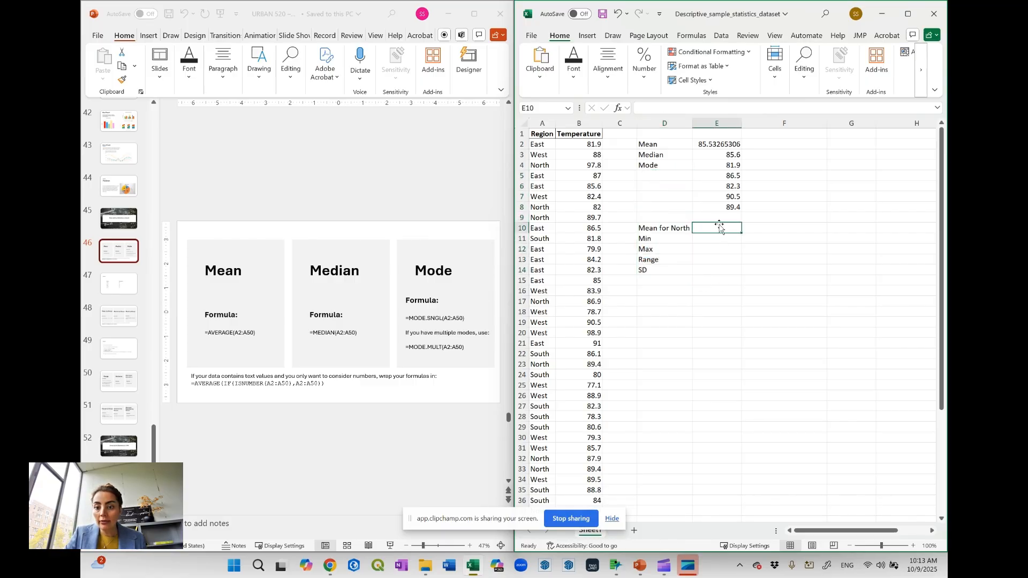
pyautogui.click(662, 229)
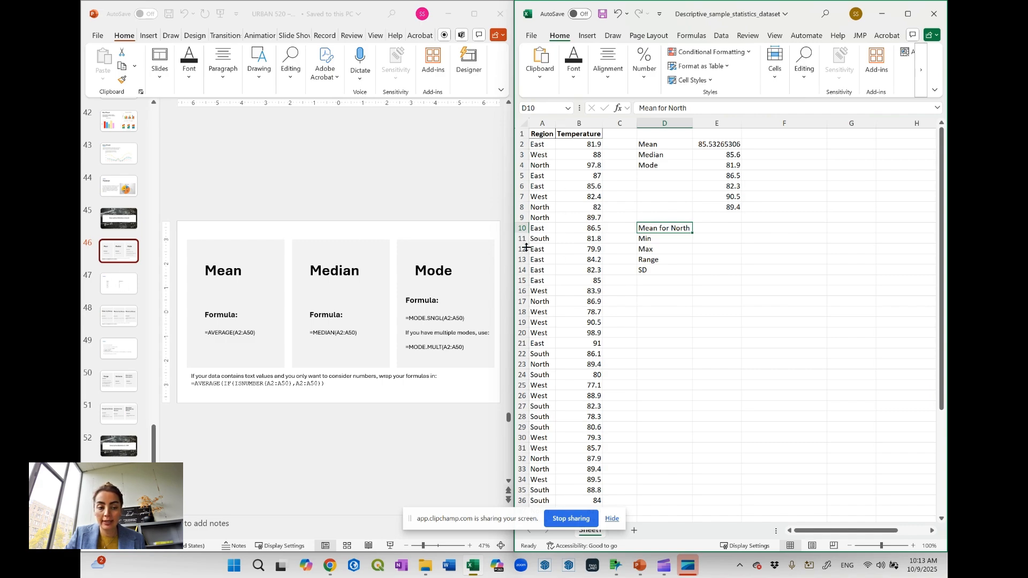
pyautogui.click(118, 310)
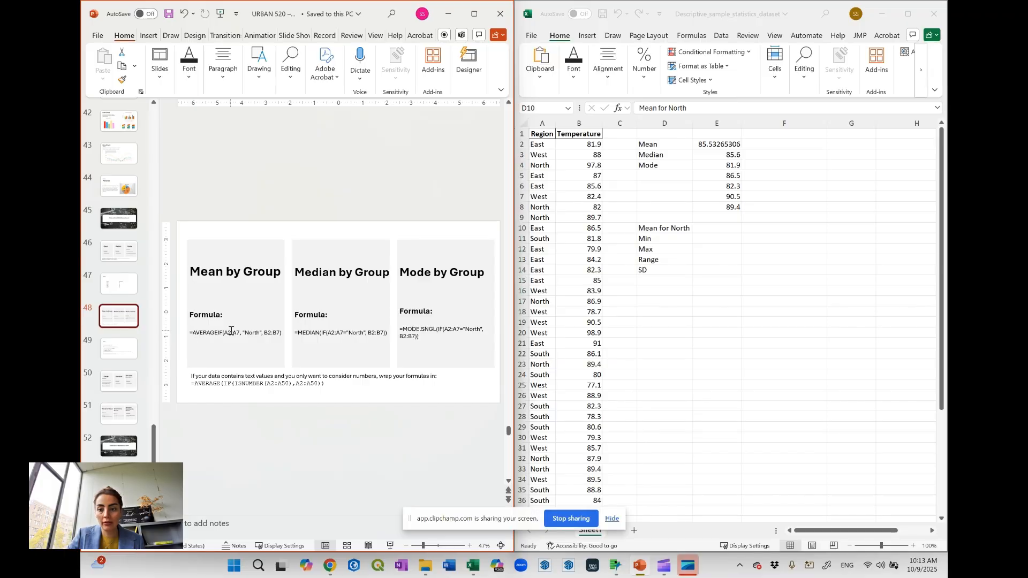
# Begin an AVERAGEIF formula in cell E10 with the region column A2:A50 as the criteria range
pyautogui.click(725, 231)
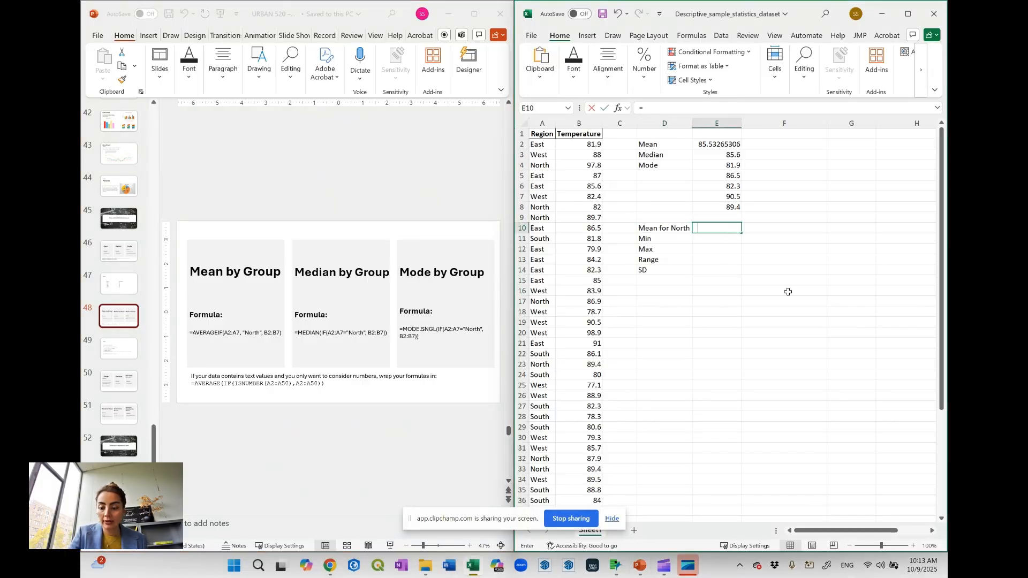
pyautogui.write('=')
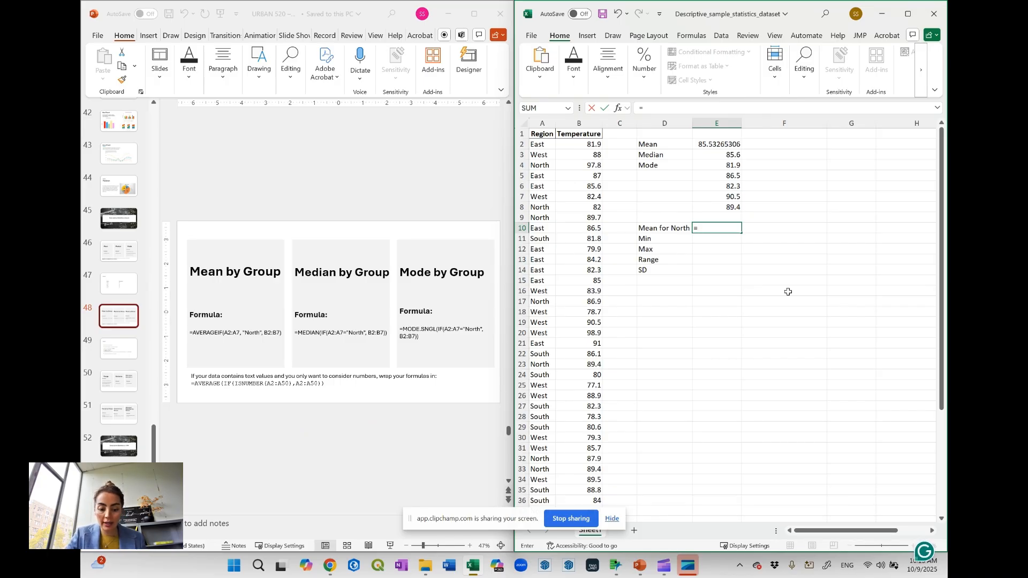
pyautogui.write('Ave')
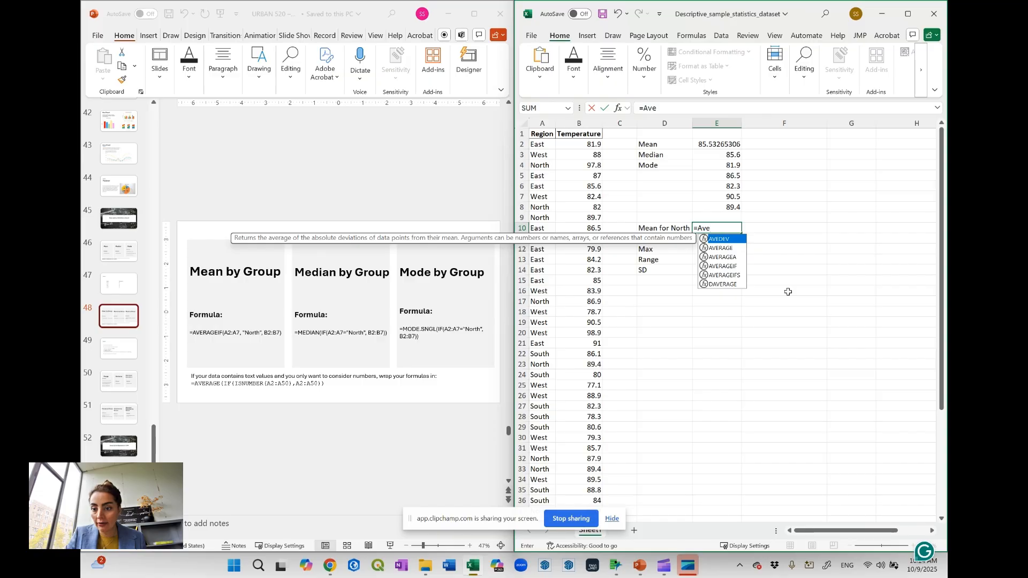
pyautogui.doubleClick(719, 266)
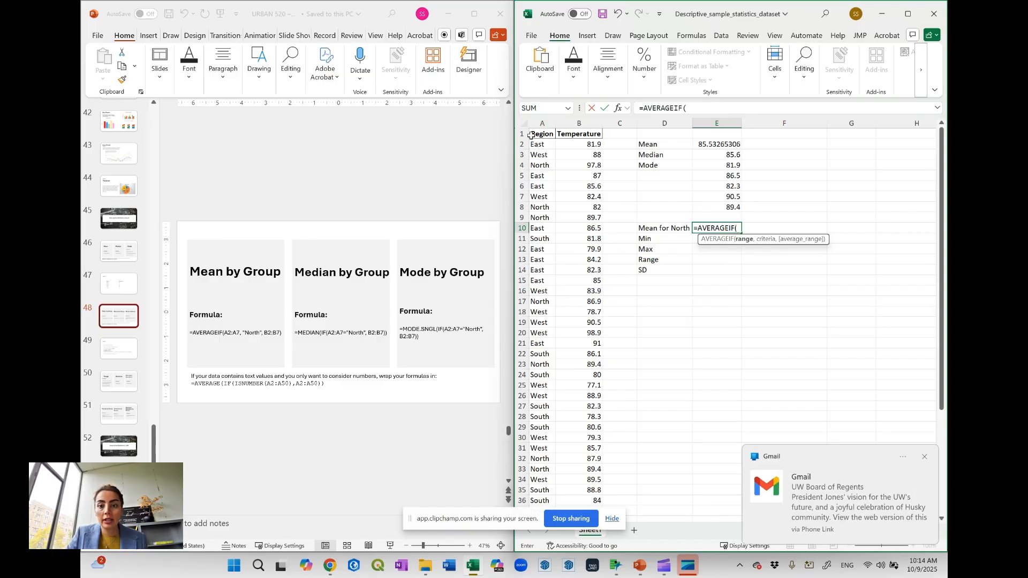
pyautogui.click(544, 144)
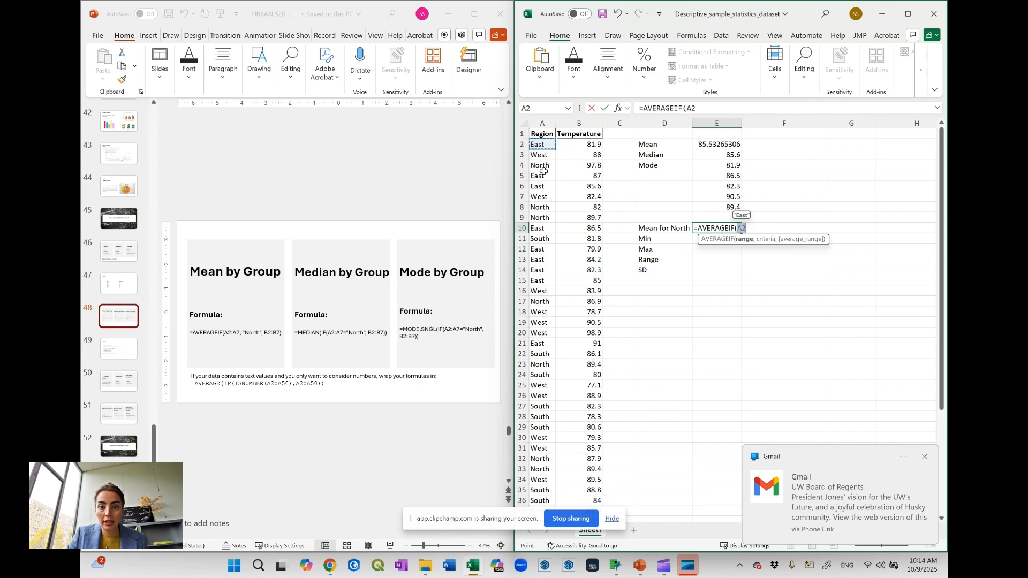
pyautogui.scroll(-5, 534, 206)
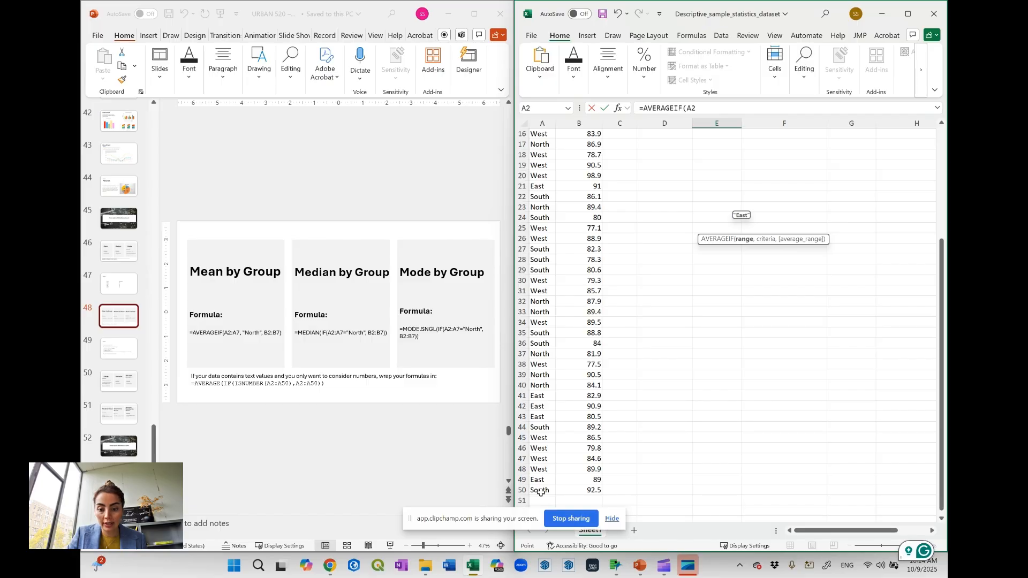
pyautogui.keyDown('shift'); pyautogui.click(540, 492); pyautogui.keyUp('shift')
pyautogui.scroll(1, 661, 398)
pyautogui.scroll(4, 661, 398)
pyautogui.click(769, 229)
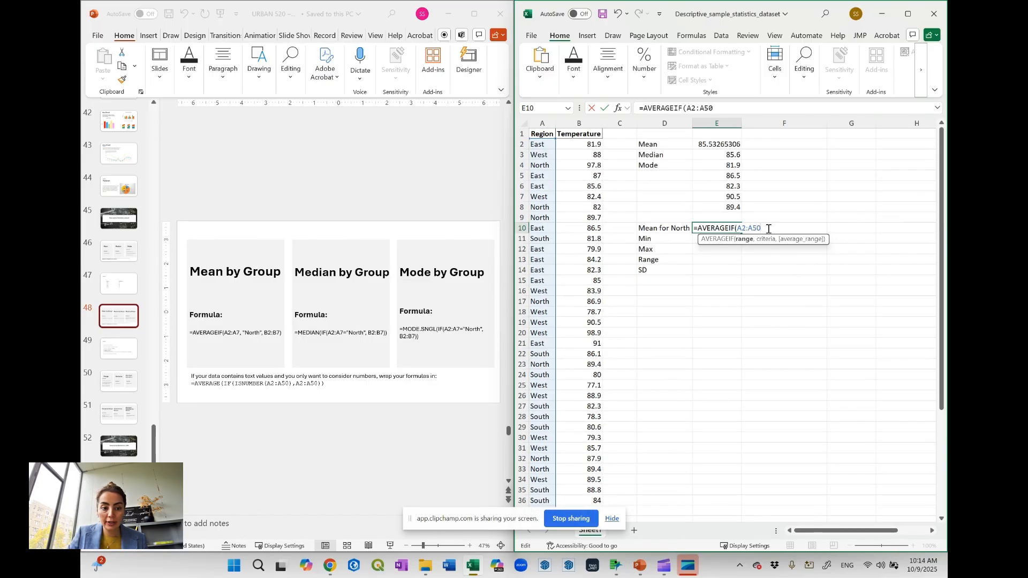
# Complete the Mean for North formula in E10 with criterion "North" and average range B2:B50
pyautogui.write(',')
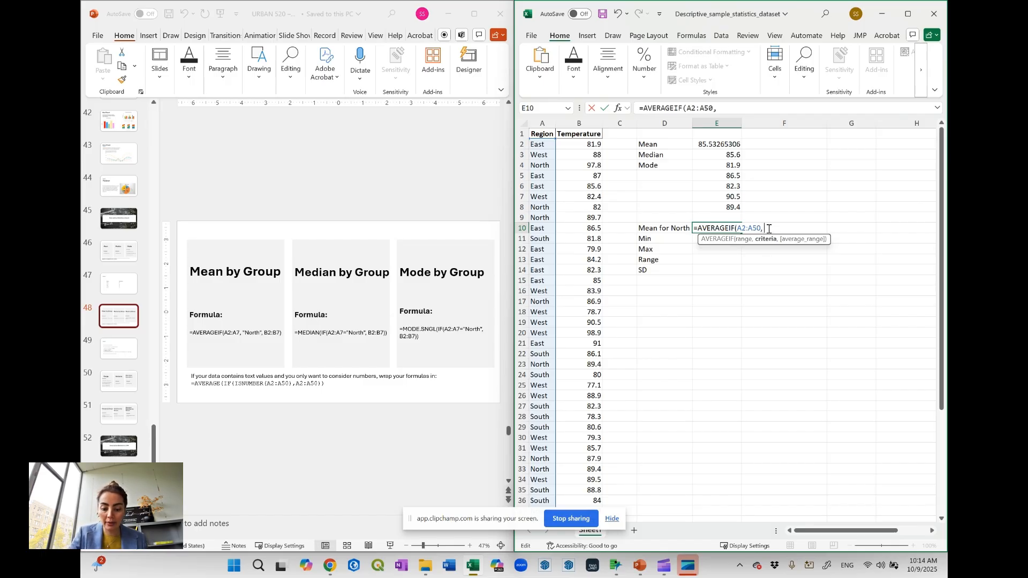
pyautogui.write(' "North"')
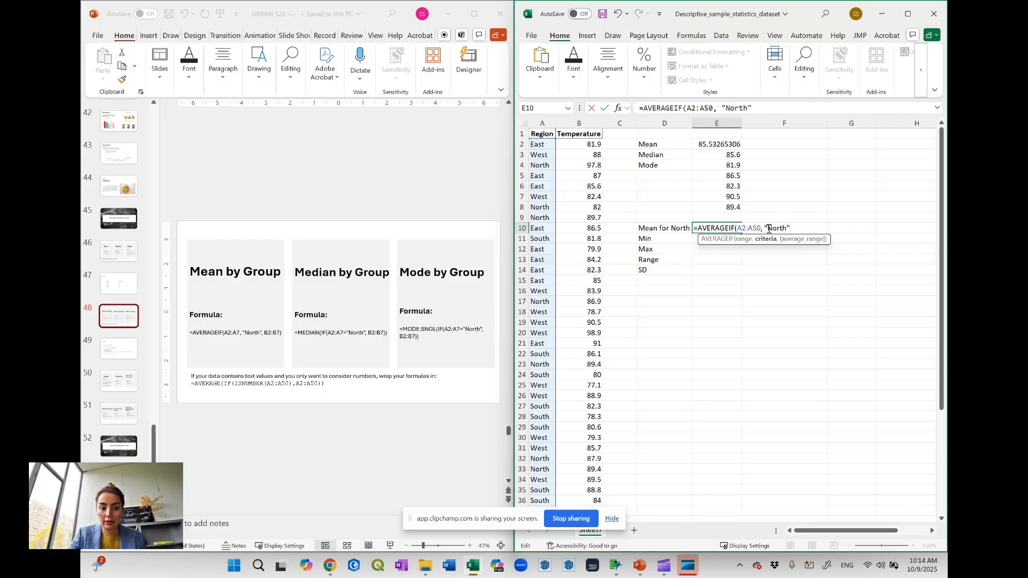
pyautogui.write(',')
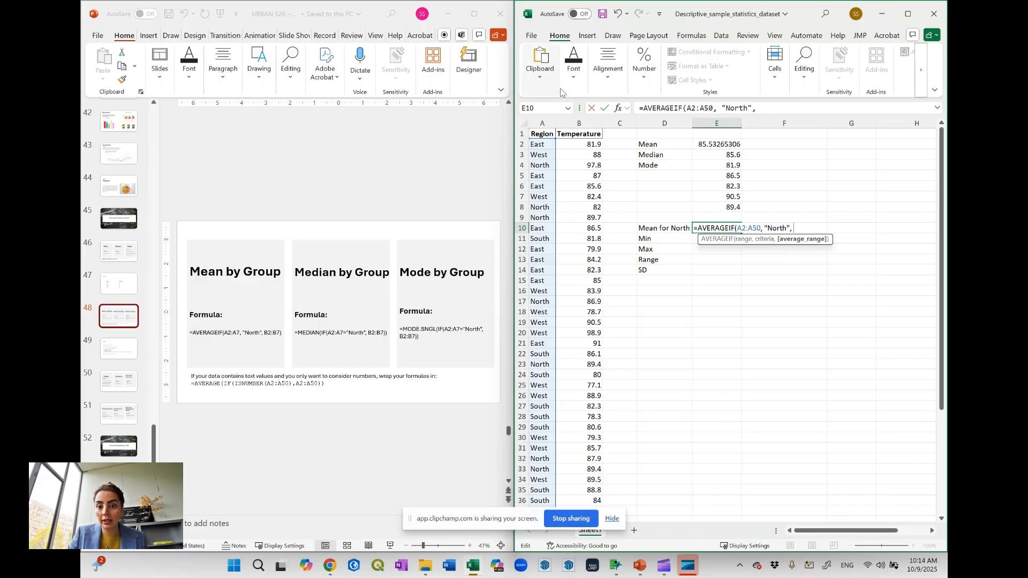
pyautogui.click(589, 144)
pyautogui.scroll(-5, 585, 184)
pyautogui.scroll(-2, 585, 183)
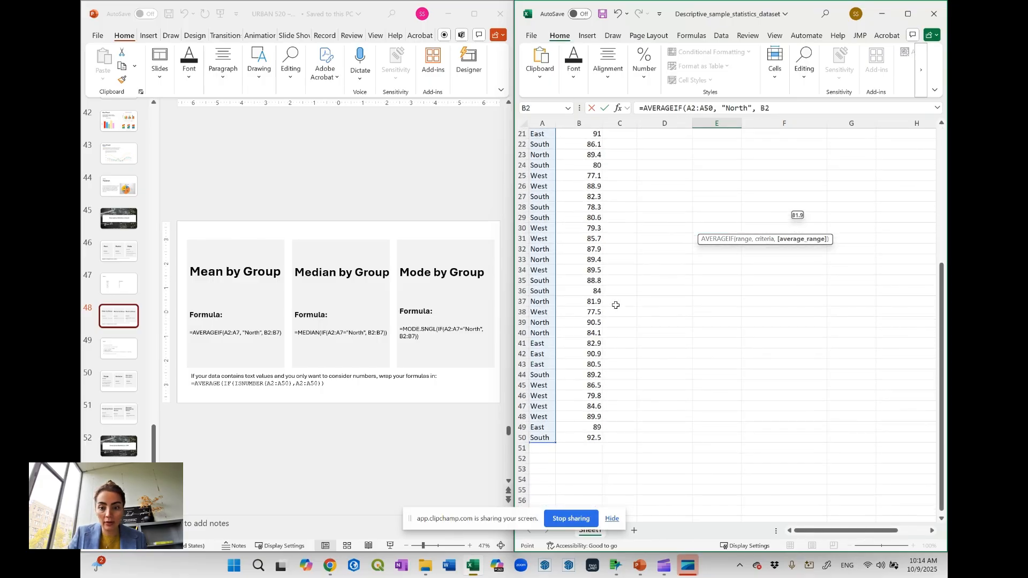
pyautogui.keyDown('shift'); pyautogui.click(582, 441); pyautogui.keyUp('shift')
pyautogui.scroll(3, 590, 346)
pyautogui.moveTo(616, 343); pyautogui.dragTo(616, 343)
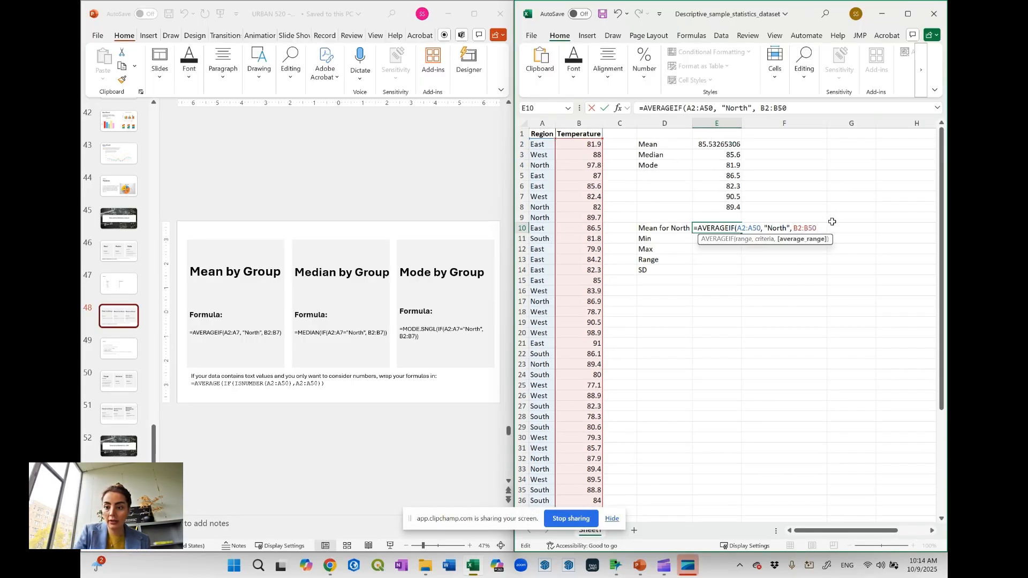
pyautogui.write(')')
pyautogui.press('Return')
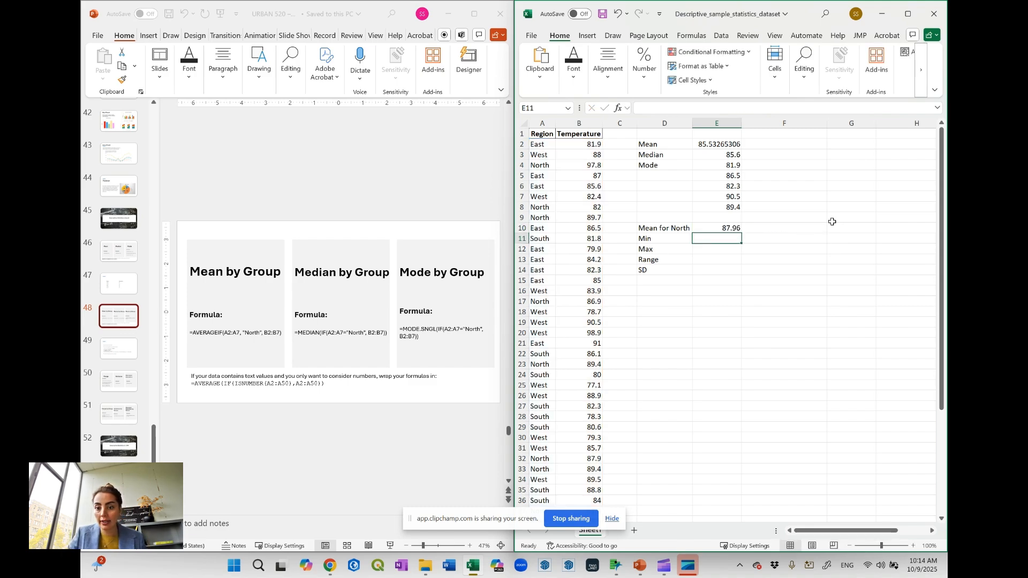
# Following the PivotTable instructions on slide 49, insert a PivotTable from Sheet1 range A1:B50 at cell F10 of the existing worksheet
pyautogui.click(792, 227)
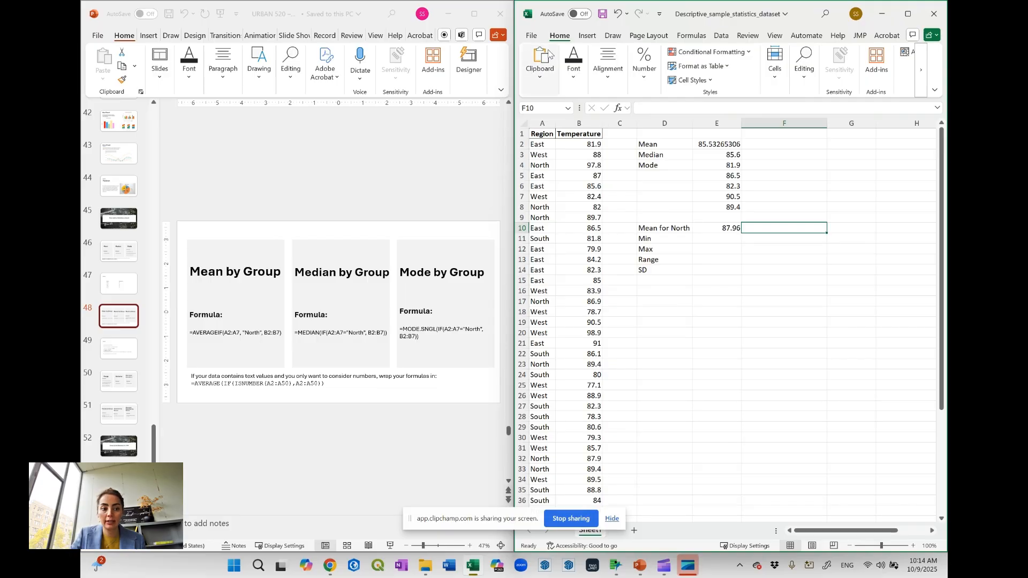
pyautogui.click(114, 349)
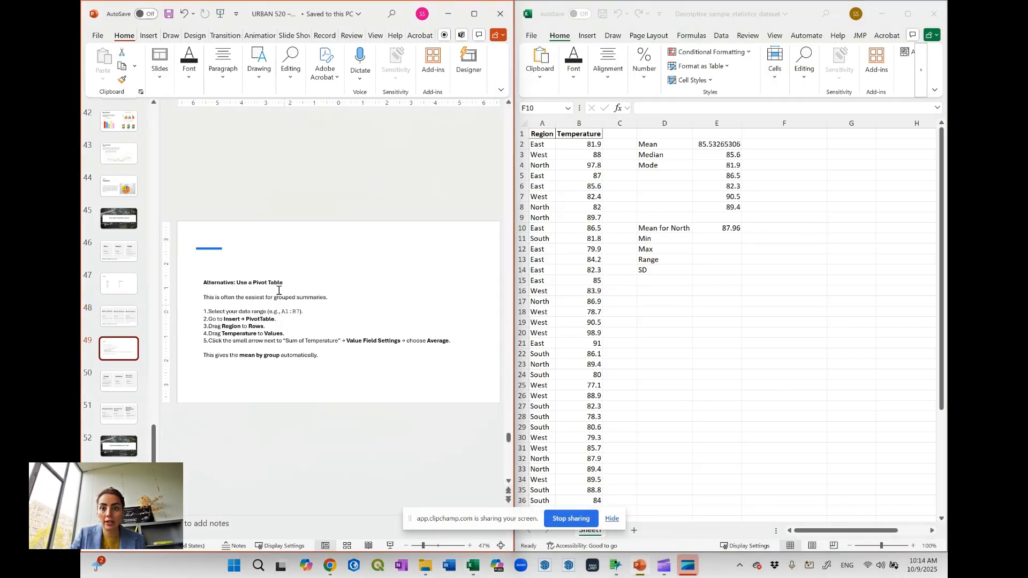
pyautogui.click(588, 38)
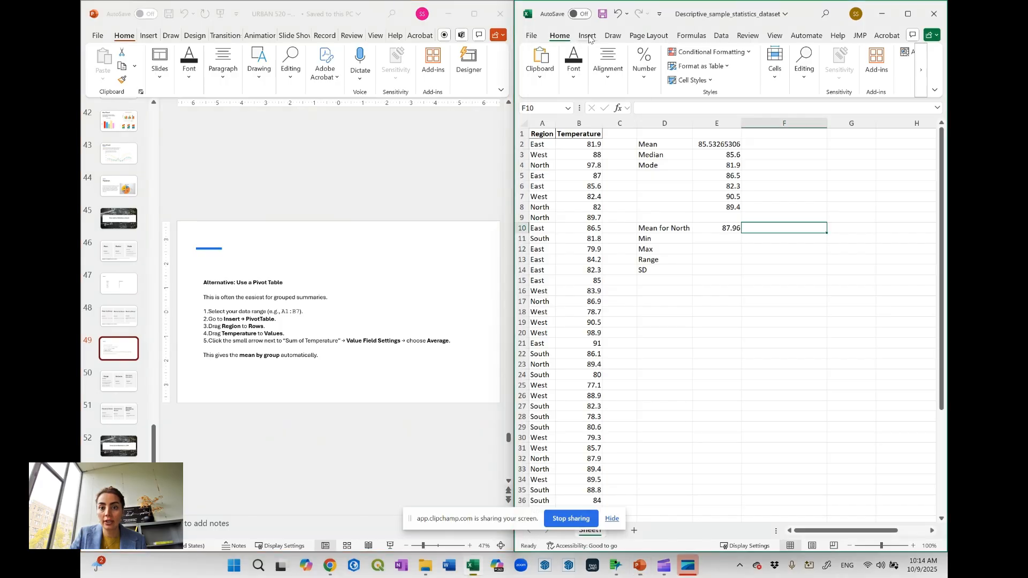
pyautogui.click(587, 37)
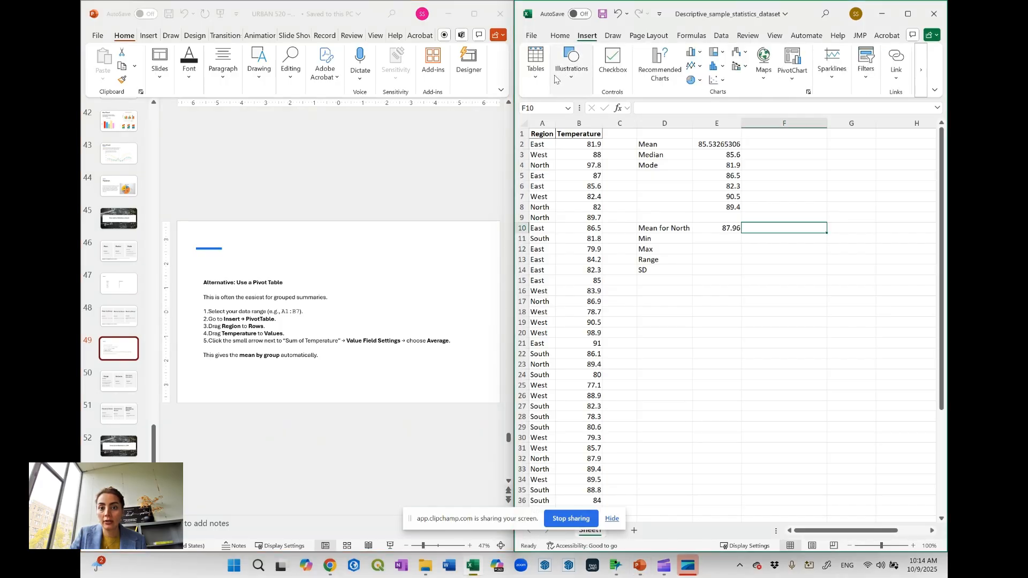
pyautogui.click(535, 63)
pyautogui.click(539, 110)
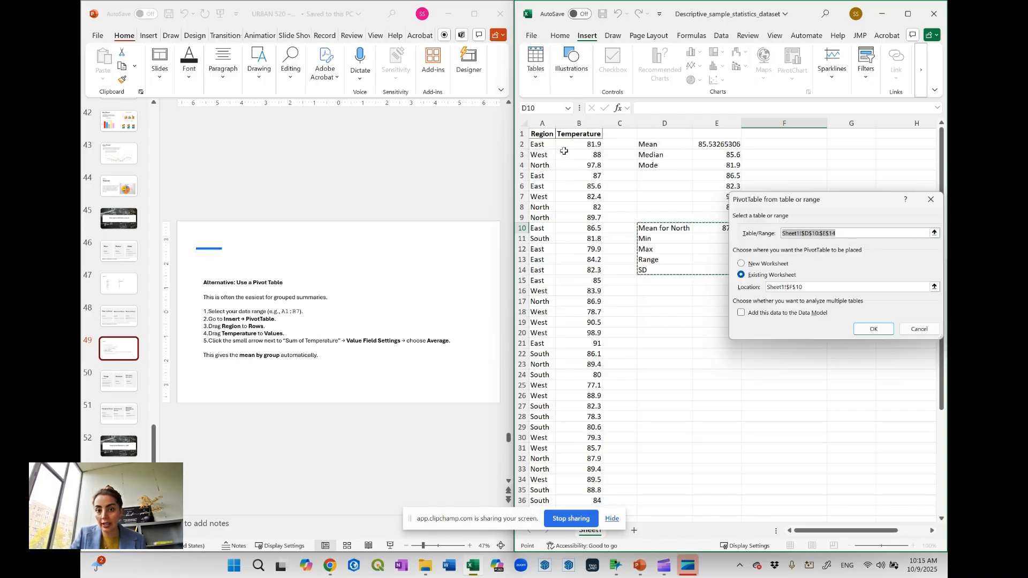
pyautogui.click(538, 133)
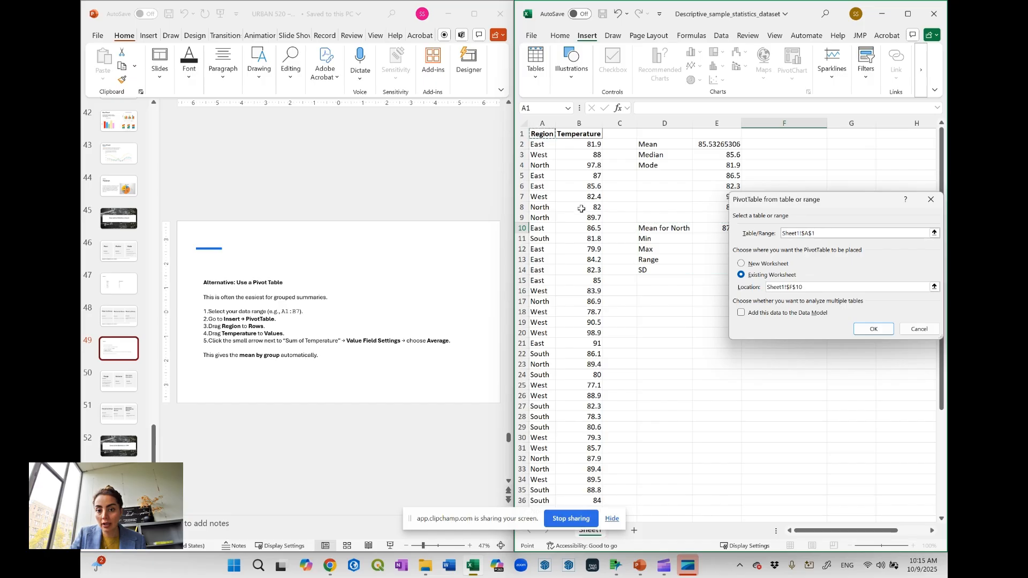
pyautogui.scroll(-7, 583, 304)
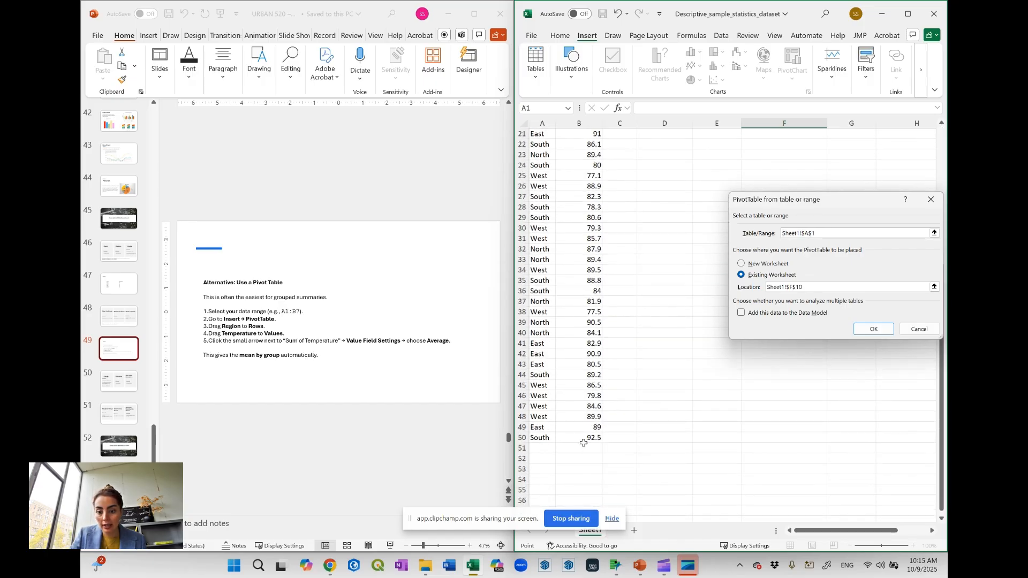
pyautogui.keyDown('shift'); pyautogui.click(588, 435); pyautogui.keyUp('shift')
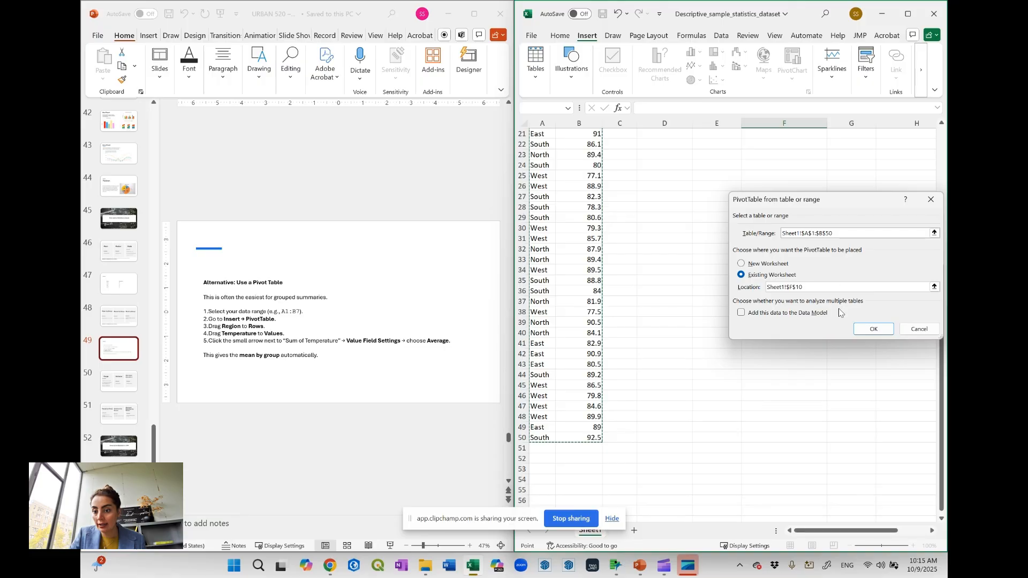
pyautogui.click(873, 329)
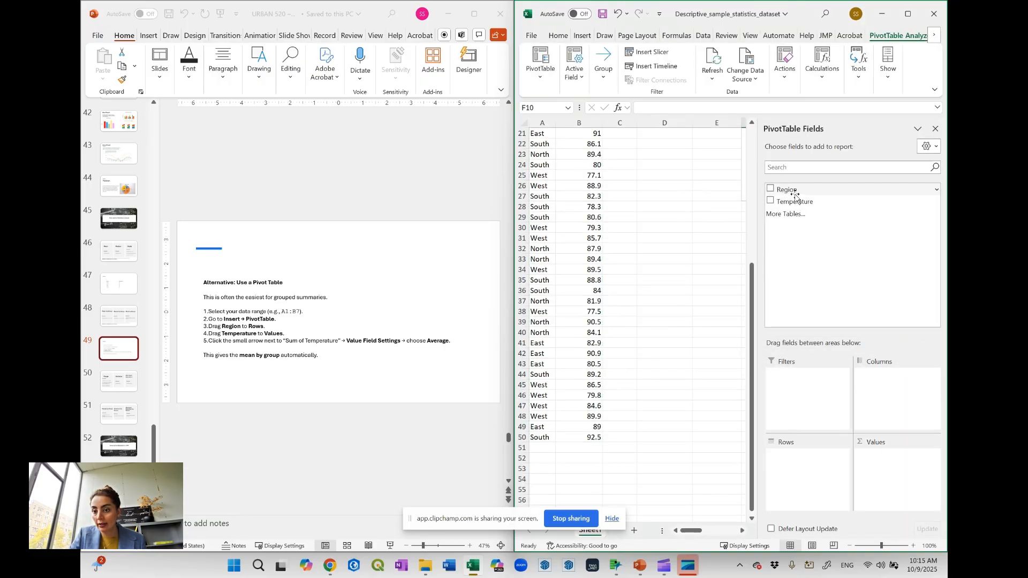
# Set up the PivotTable with Region as rows and Temperature as values summarized by Average
pyautogui.moveTo(797, 192); pyautogui.dragTo(802, 473)
pyautogui.moveTo(843, 203); pyautogui.dragTo(895, 462)
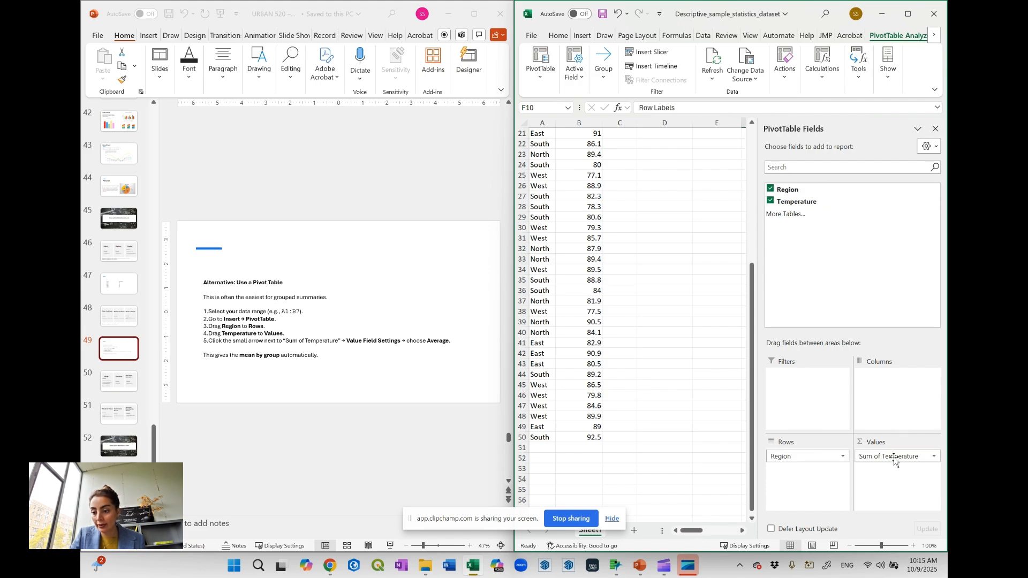
pyautogui.click(933, 456)
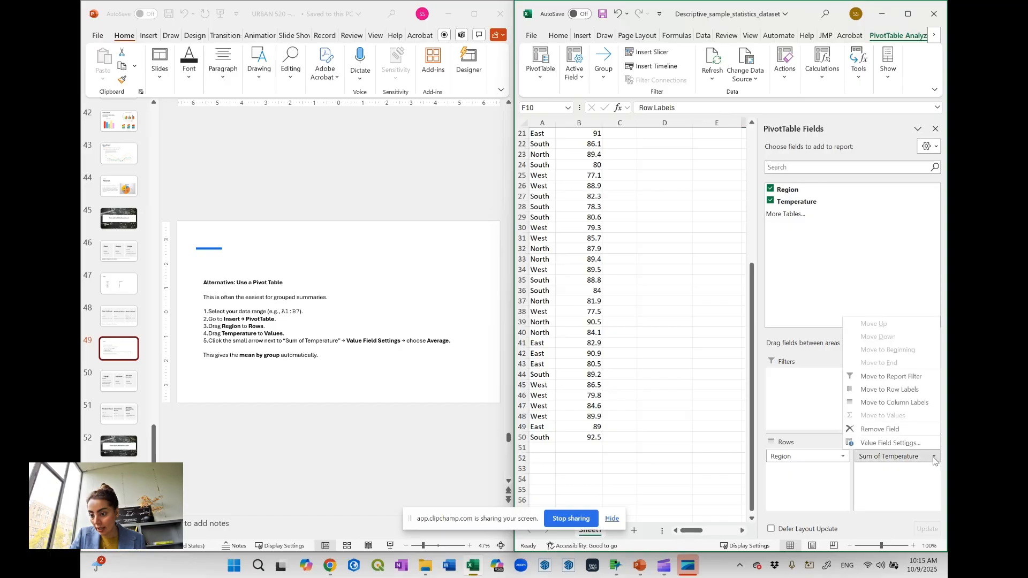
pyautogui.click(891, 444)
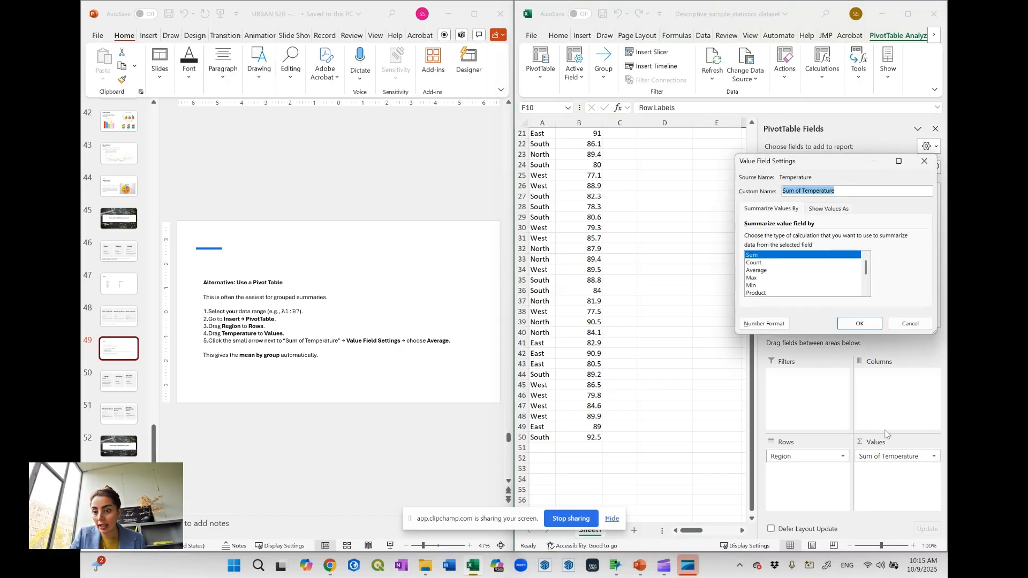
pyautogui.click(765, 271)
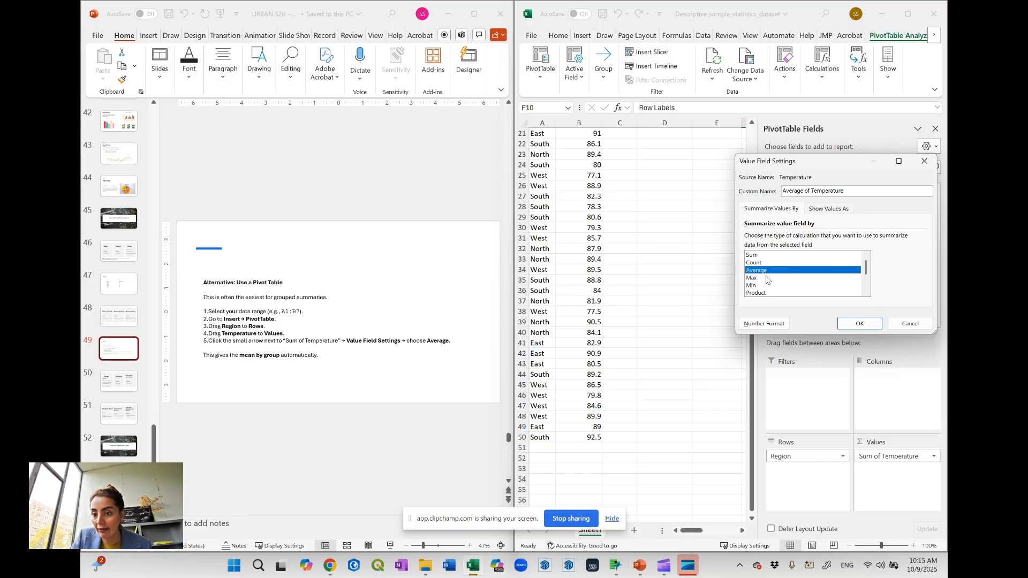
pyautogui.scroll(-2, 787, 279)
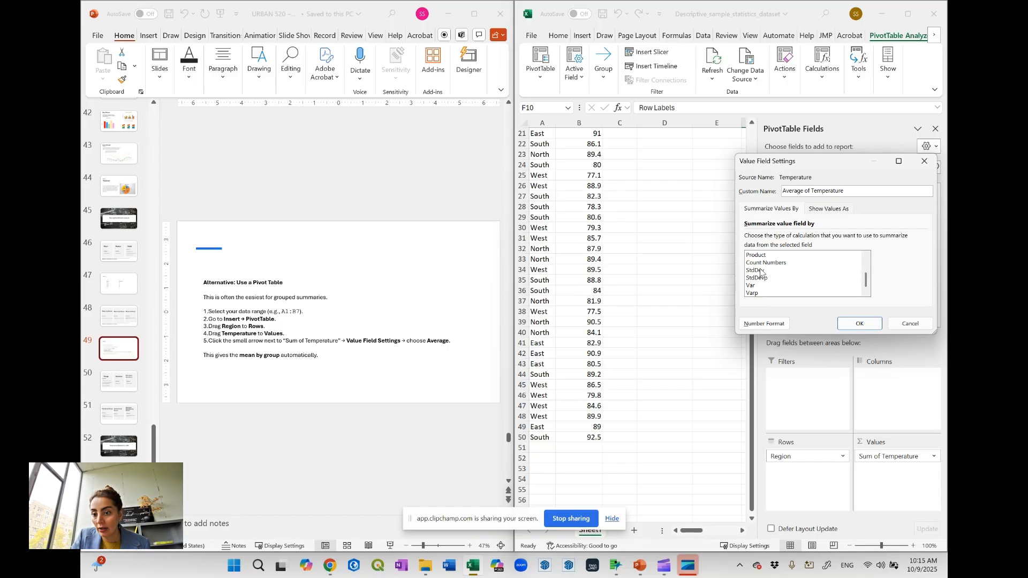
pyautogui.scroll(2, 763, 286)
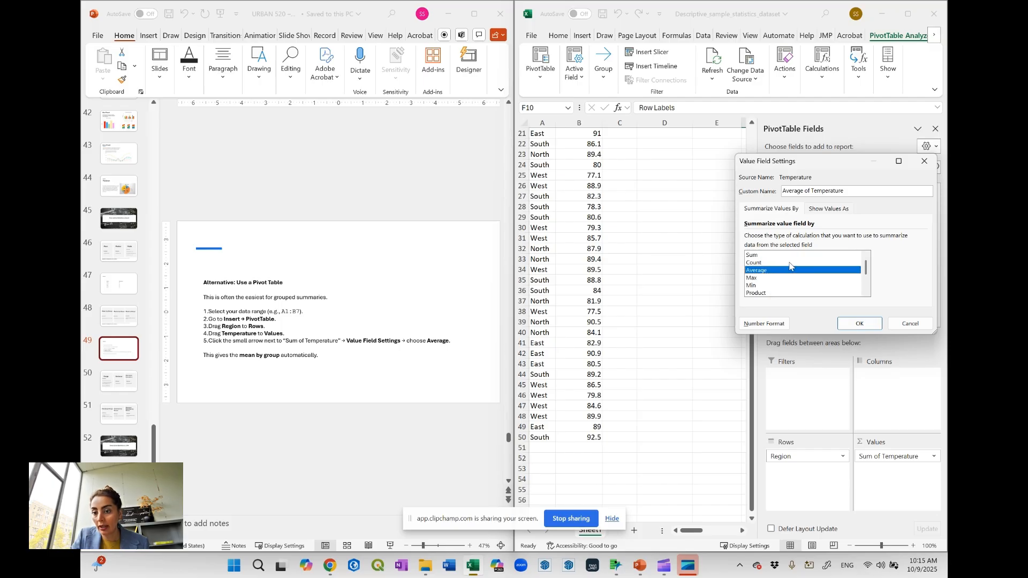
pyautogui.click(858, 324)
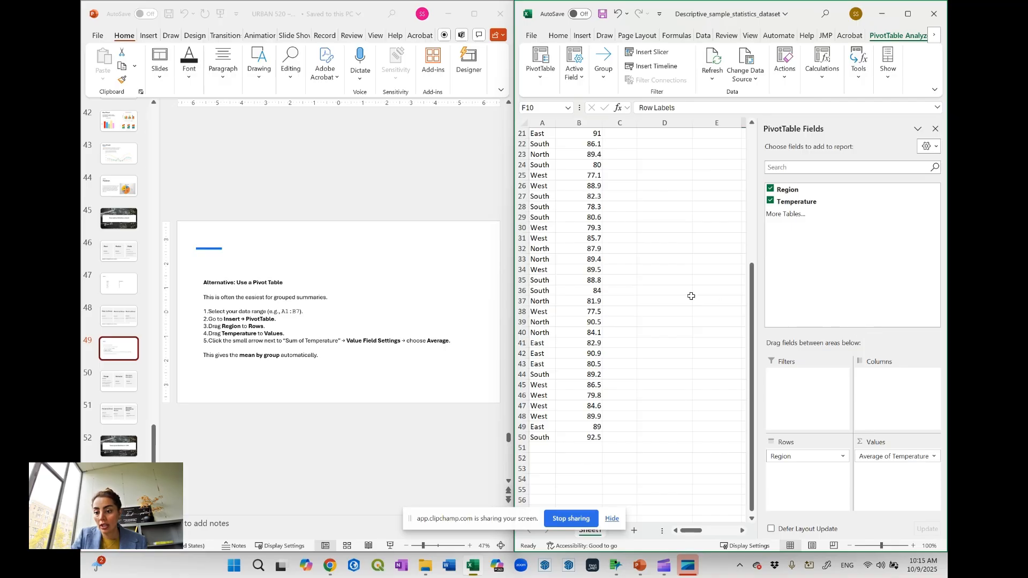
# Examine the PivotTable's average temperature for each region and compare it with the Mean for North result
pyautogui.scroll(-10, 679, 214)
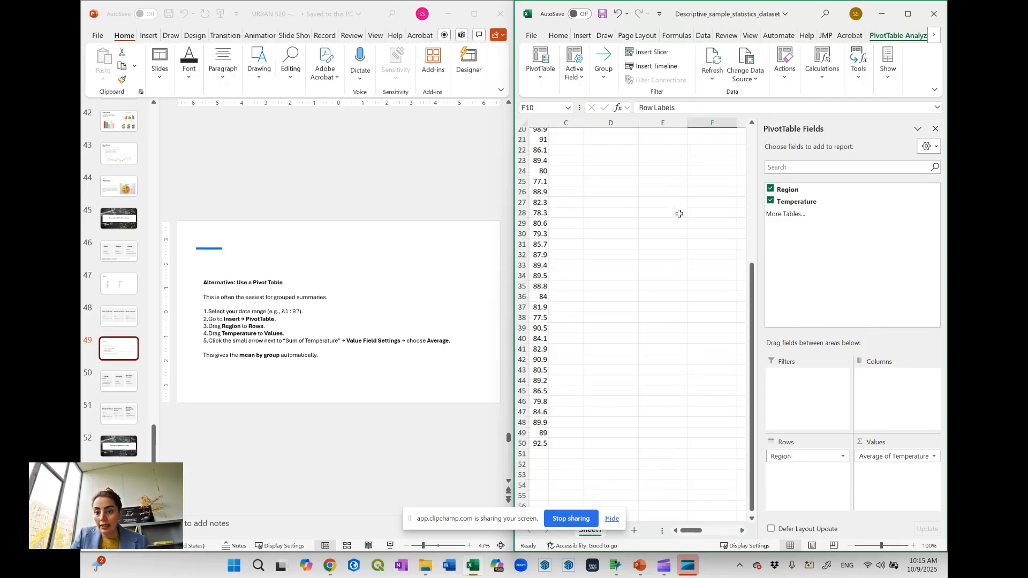
pyautogui.scroll(12, 659, 220)
pyautogui.scroll(5, 635, 252)
pyautogui.hscroll(4, 640, 267)
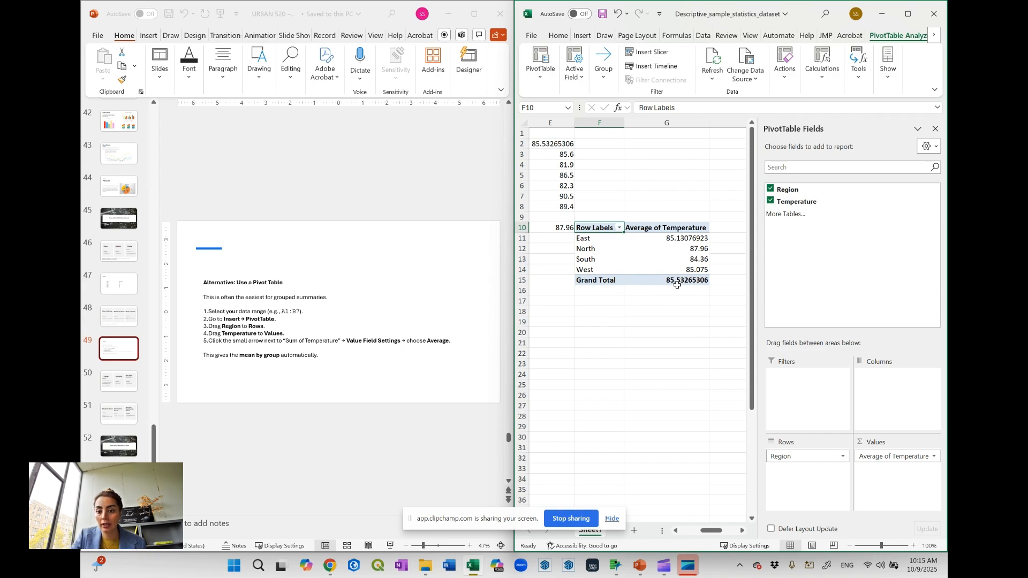
pyautogui.hscroll(-3, 685, 281)
pyautogui.hscroll(-1, 621, 141)
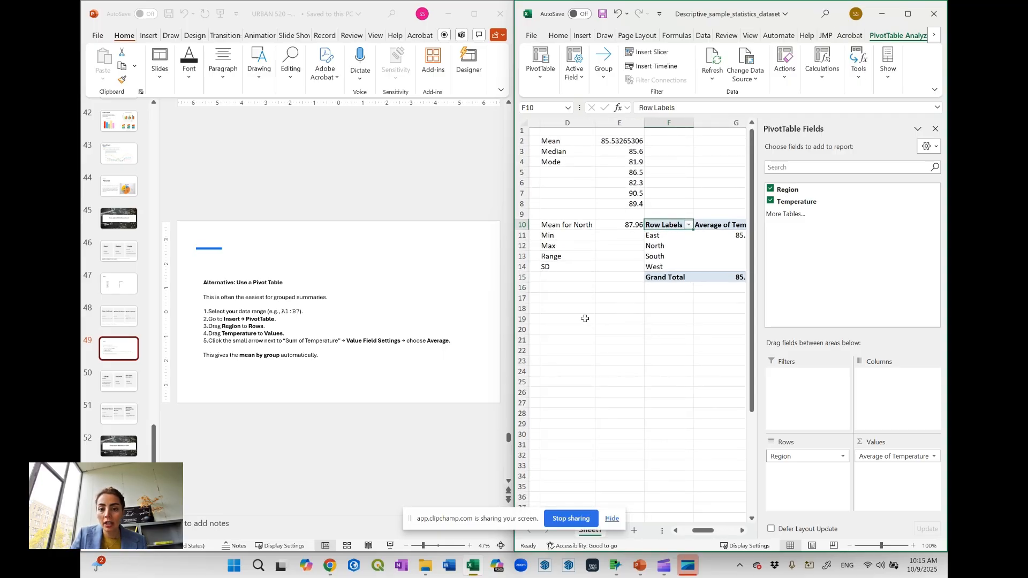
# Following the Range formulas on slide 50, calculate the minimum temperature in E11 with =MIN(B2:B50)
pyautogui.click(609, 236)
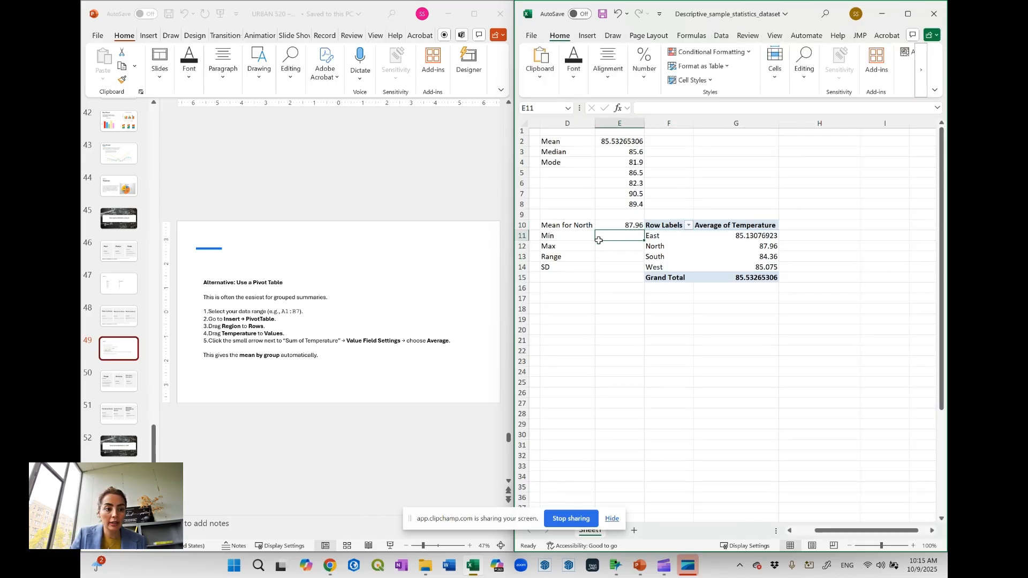
pyautogui.click(120, 381)
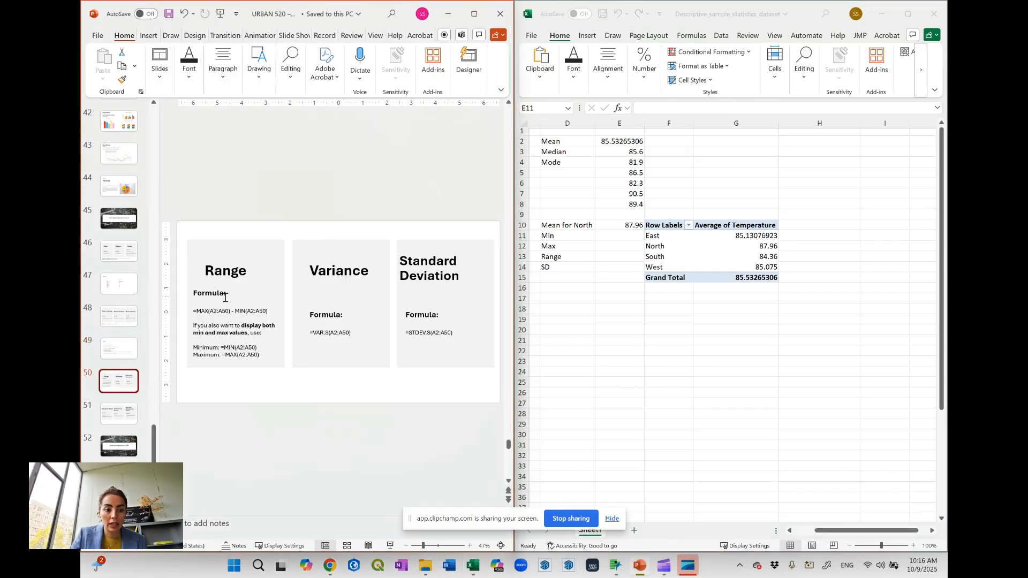
pyautogui.click(612, 241)
pyautogui.write('=Mi')
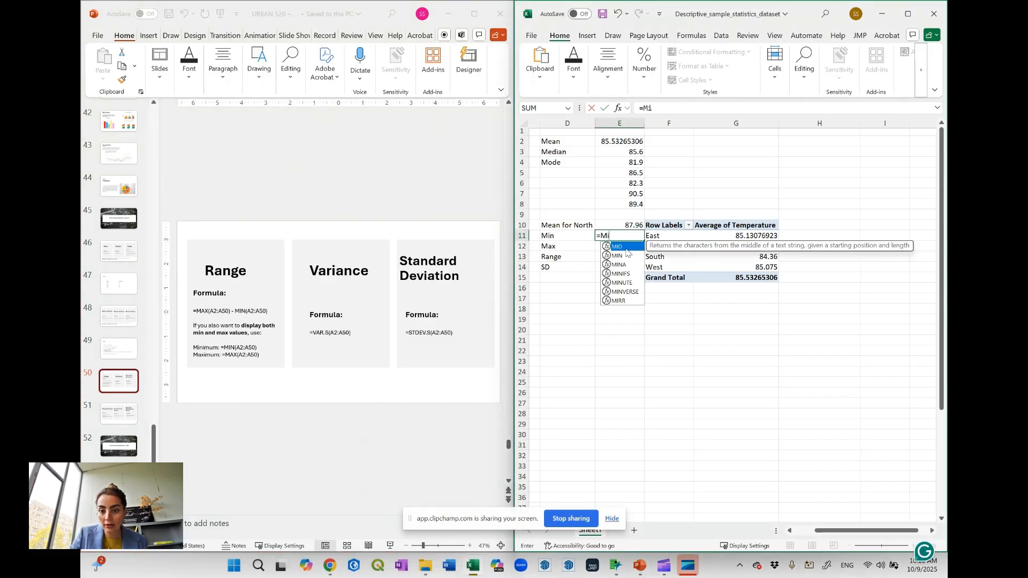
pyautogui.doubleClick(615, 257)
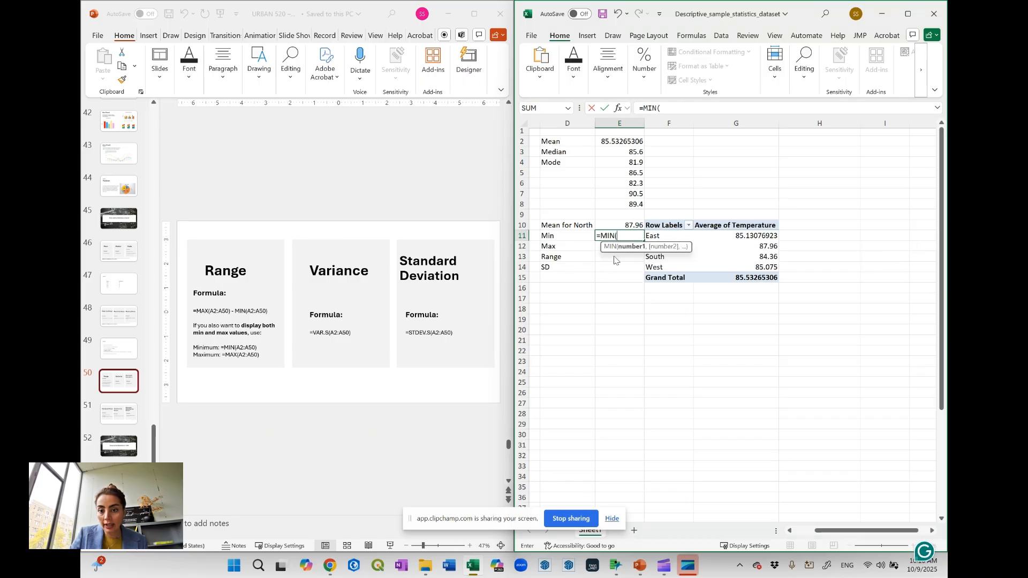
pyautogui.hscroll(-3, 620, 261)
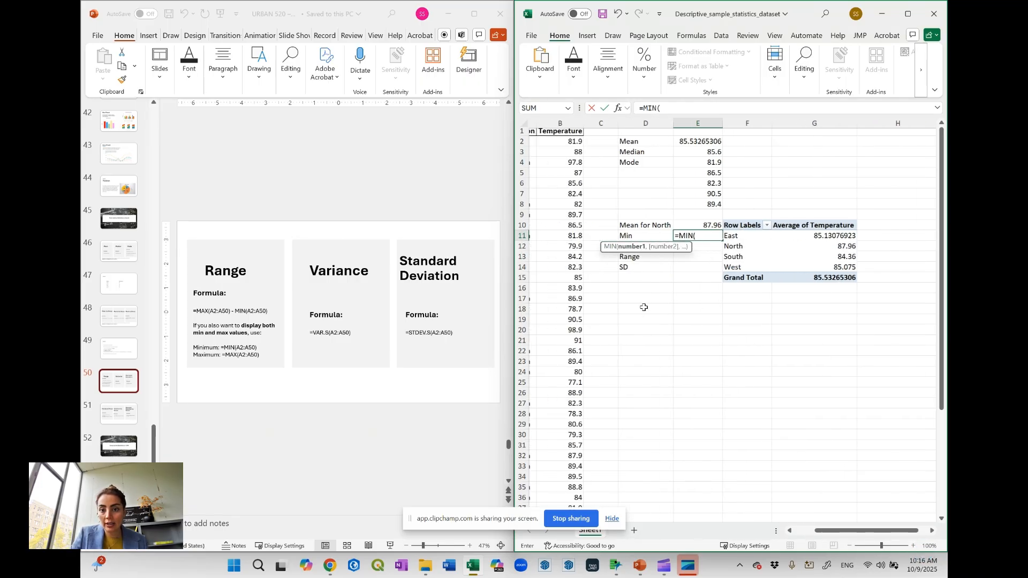
pyautogui.click(578, 141)
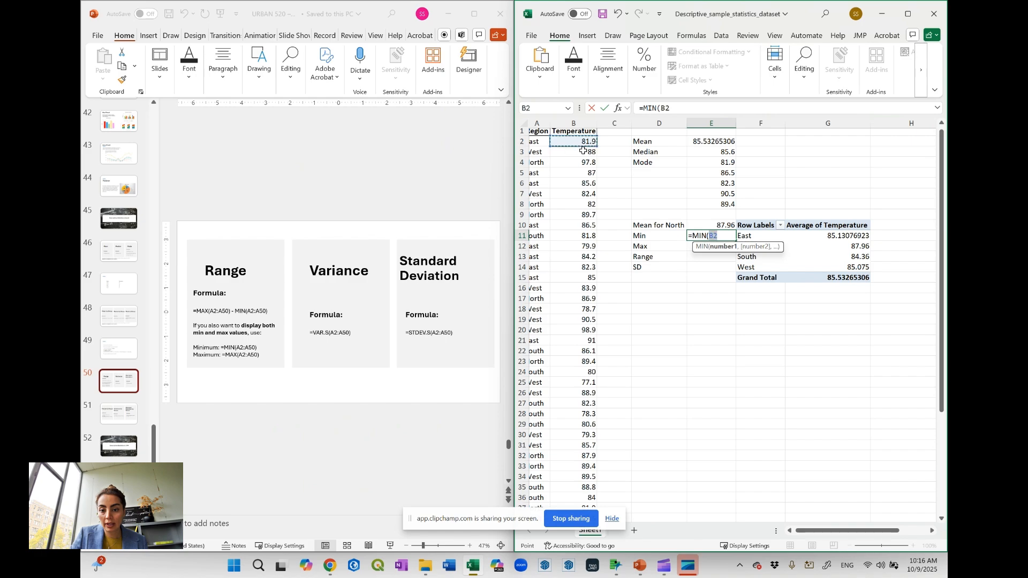
pyautogui.scroll(-5, 632, 374)
pyautogui.scroll(-2, 632, 374)
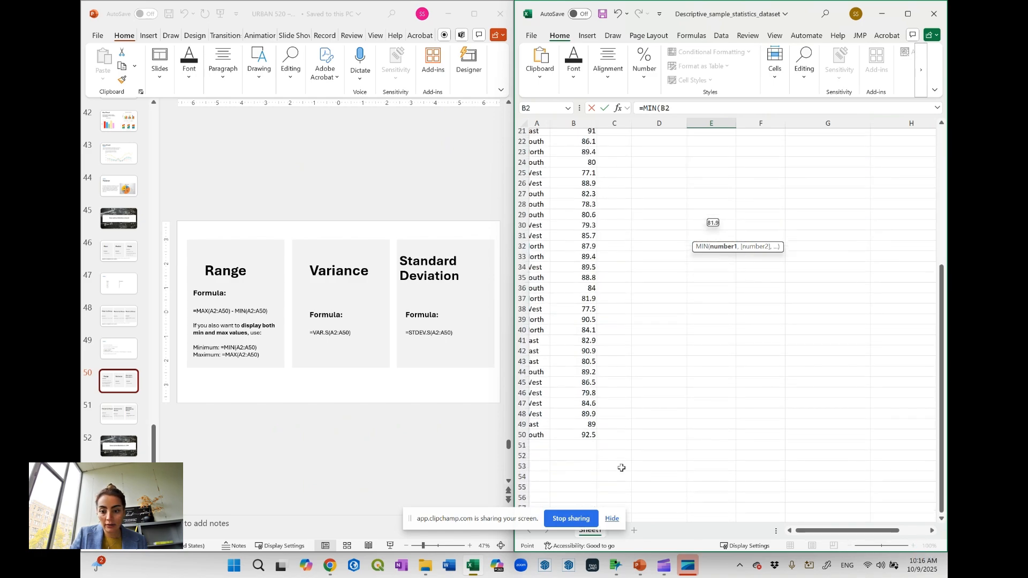
pyautogui.keyDown('shift'); pyautogui.click(583, 434); pyautogui.keyUp('shift')
pyautogui.scroll(7, 642, 378)
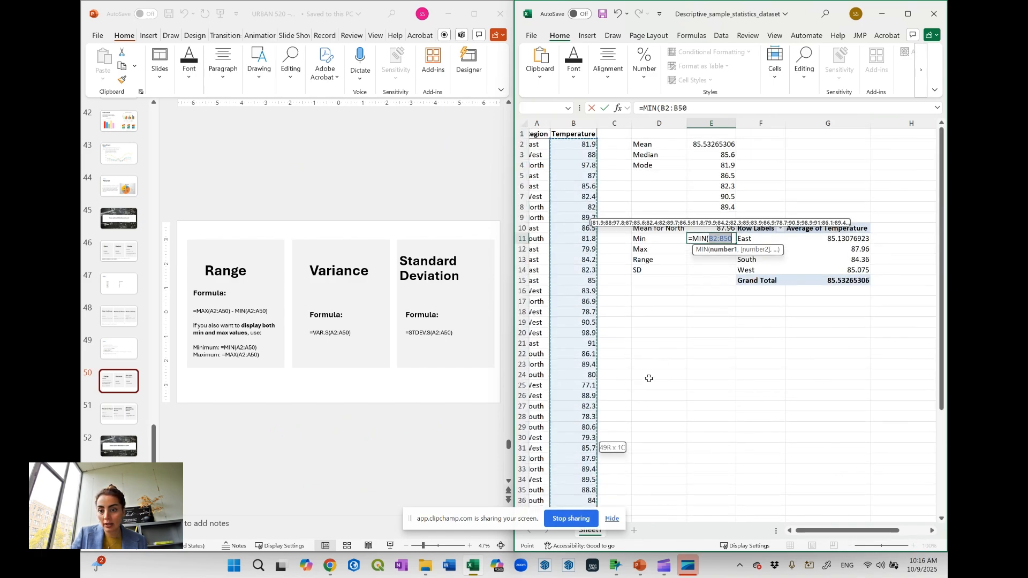
pyautogui.click(729, 240)
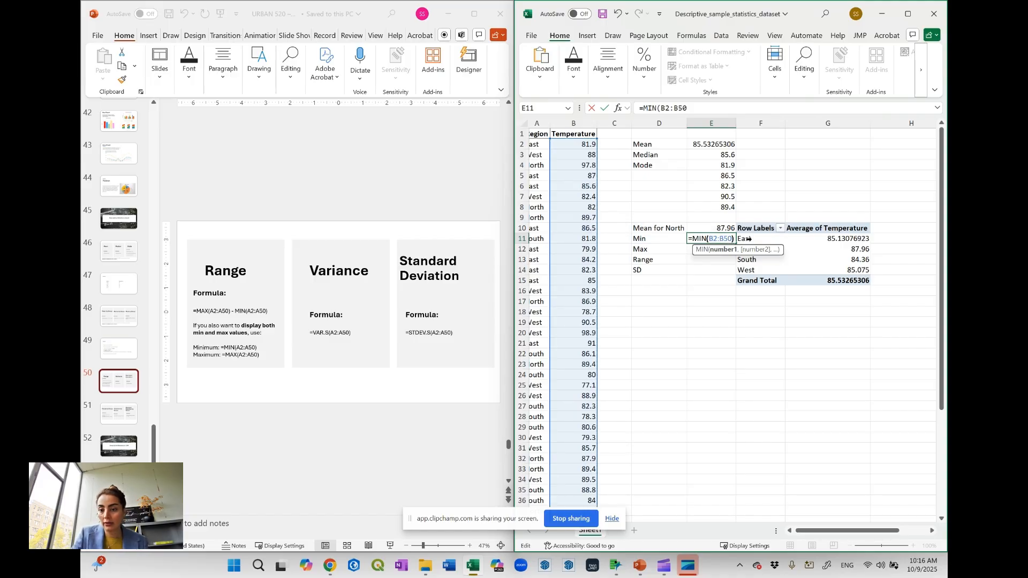
pyautogui.write(')')
pyautogui.press('Return')
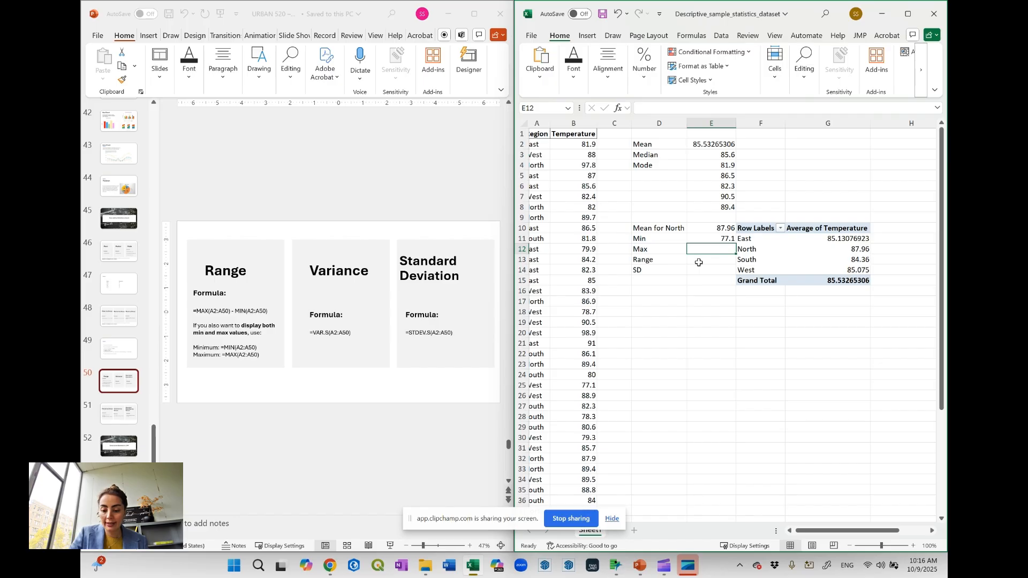
# Calculate the maximum temperature in E12 with =MAX(B2:B50)
pyautogui.write('=Ma')
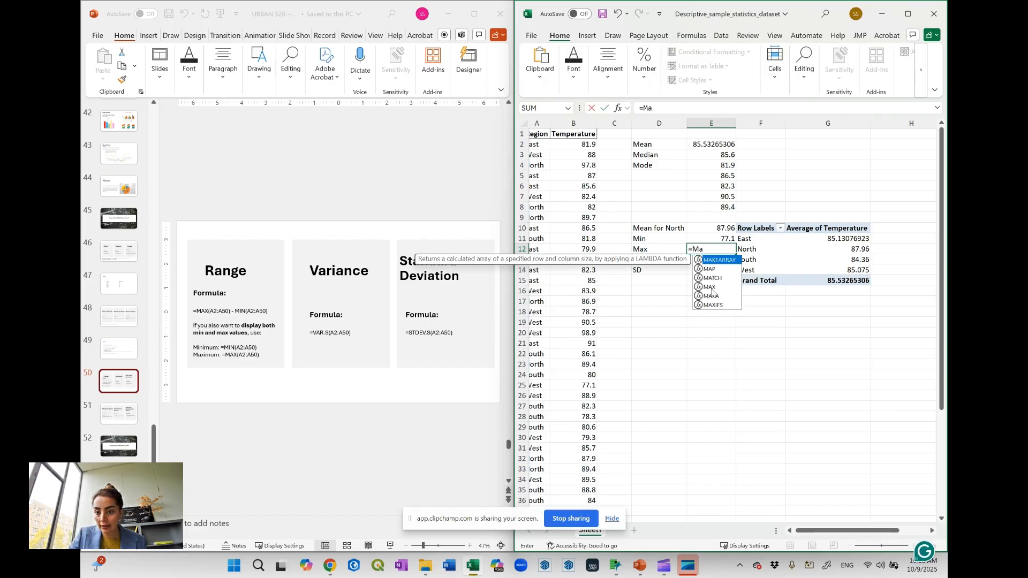
pyautogui.doubleClick(710, 288)
pyautogui.click(570, 144)
pyautogui.scroll(-7, 575, 279)
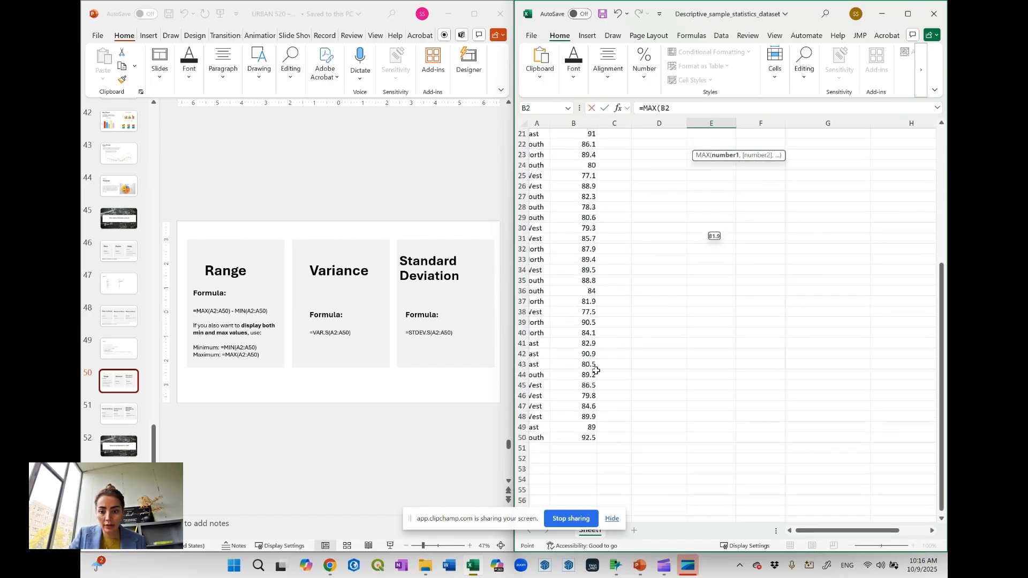
pyautogui.keyDown('shift'); pyautogui.click(588, 438); pyautogui.keyUp('shift')
pyautogui.scroll(7, 642, 375)
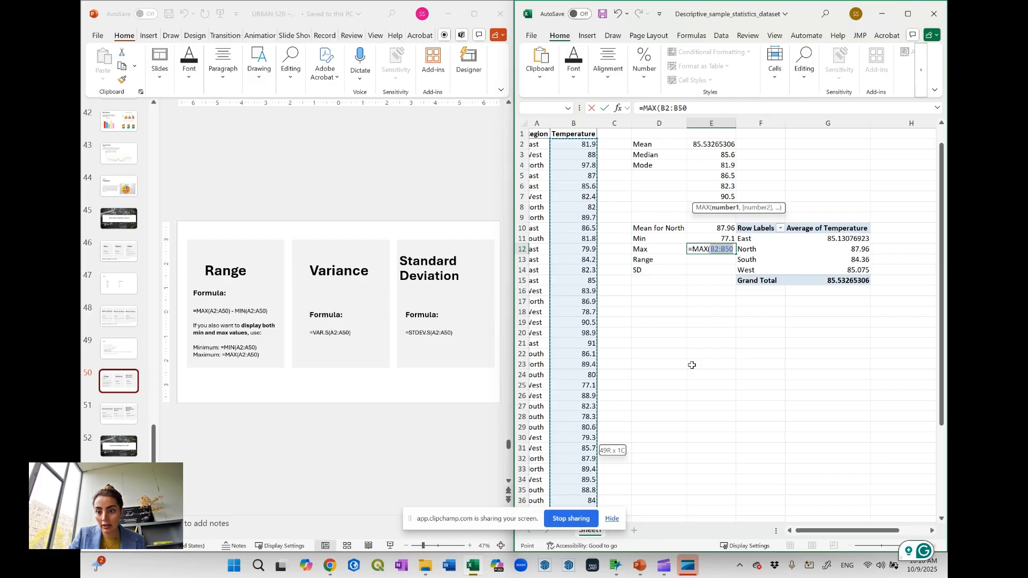
pyautogui.click(734, 250)
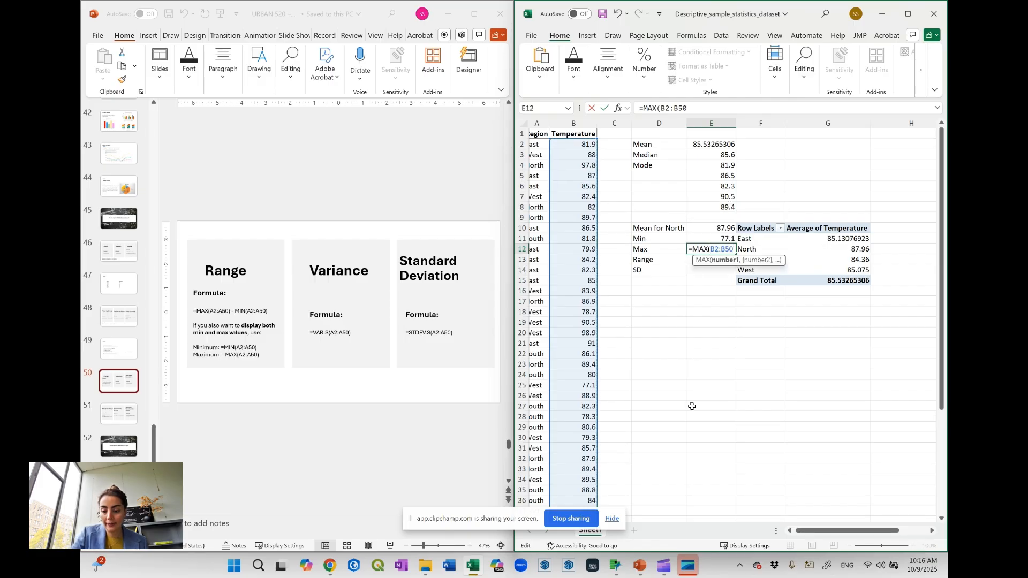
pyautogui.write(')')
pyautogui.press('Return')
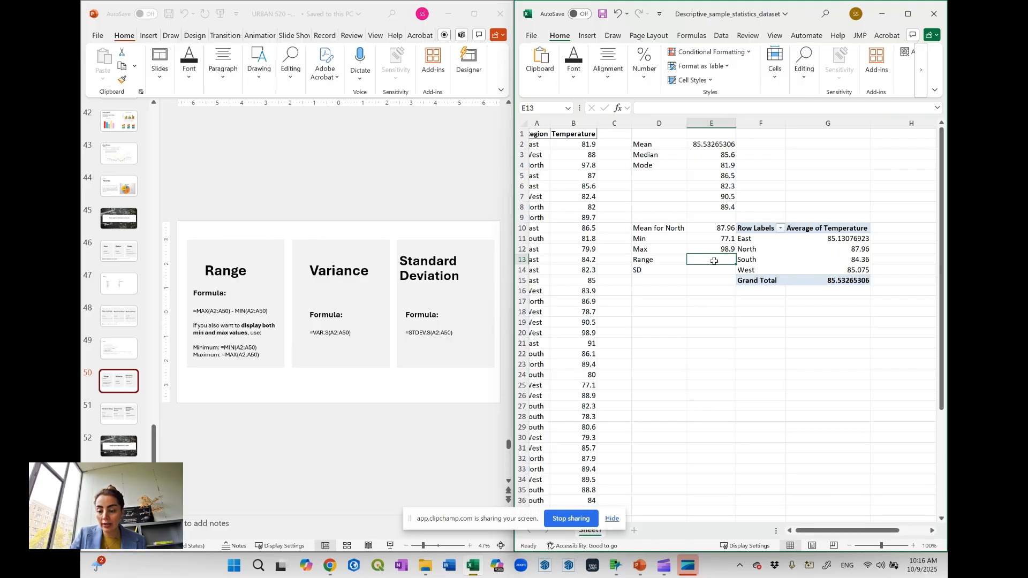
# Calculate the temperature range in E13 by subtracting the minimum from the maximum with =E12-E11
pyautogui.write('=')
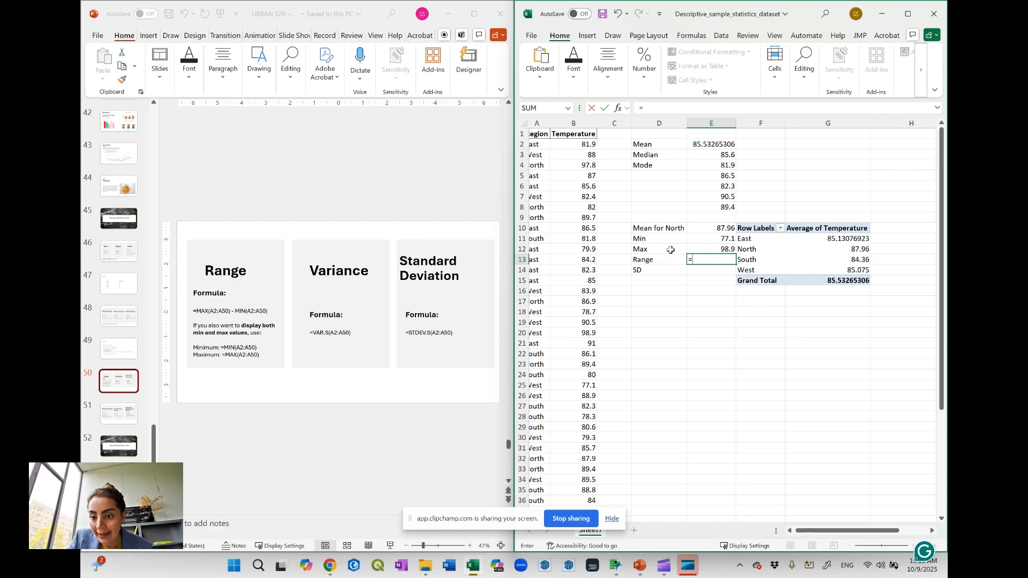
pyautogui.click(709, 251)
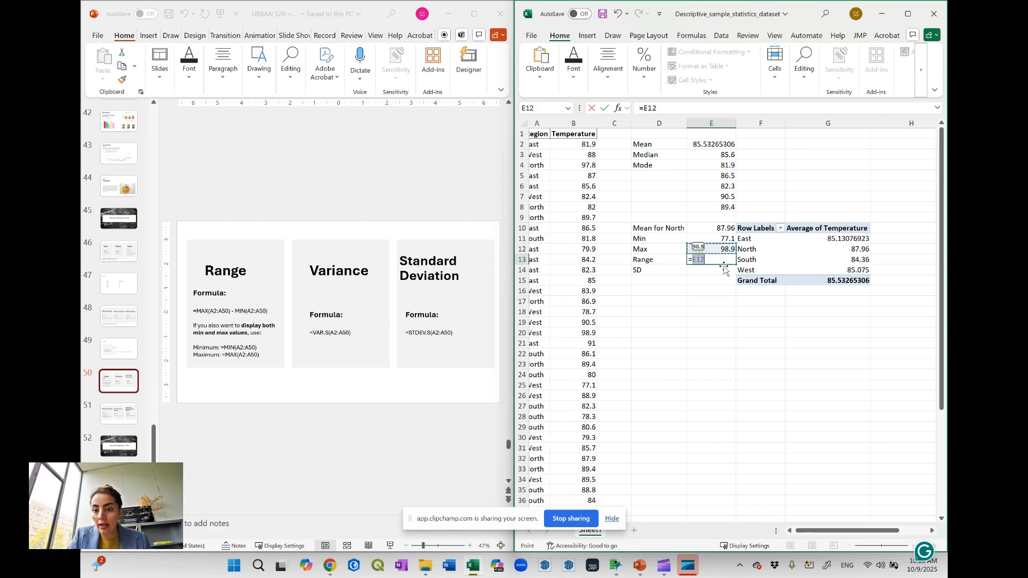
pyautogui.press('F2')
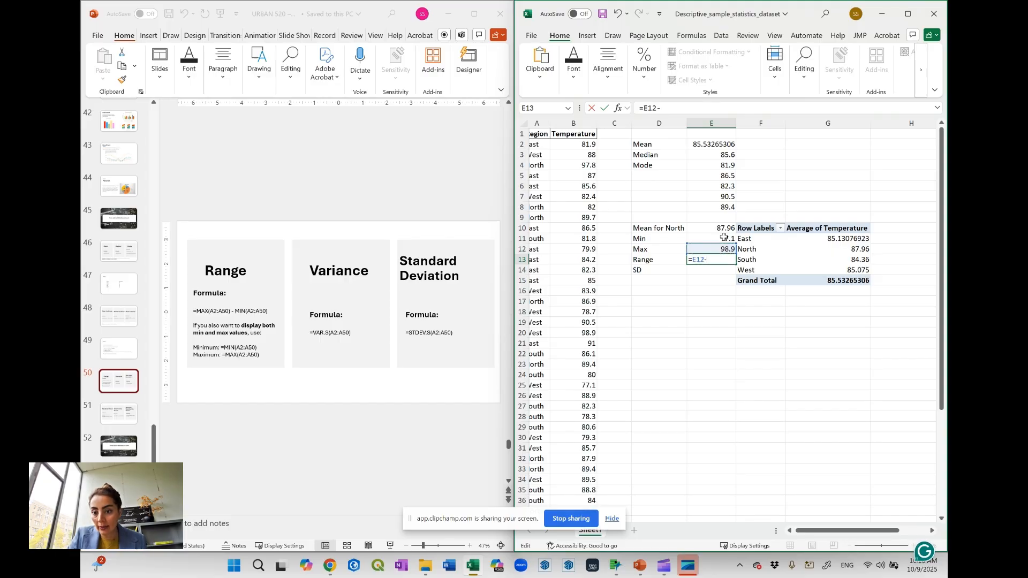
pyautogui.click(716, 239)
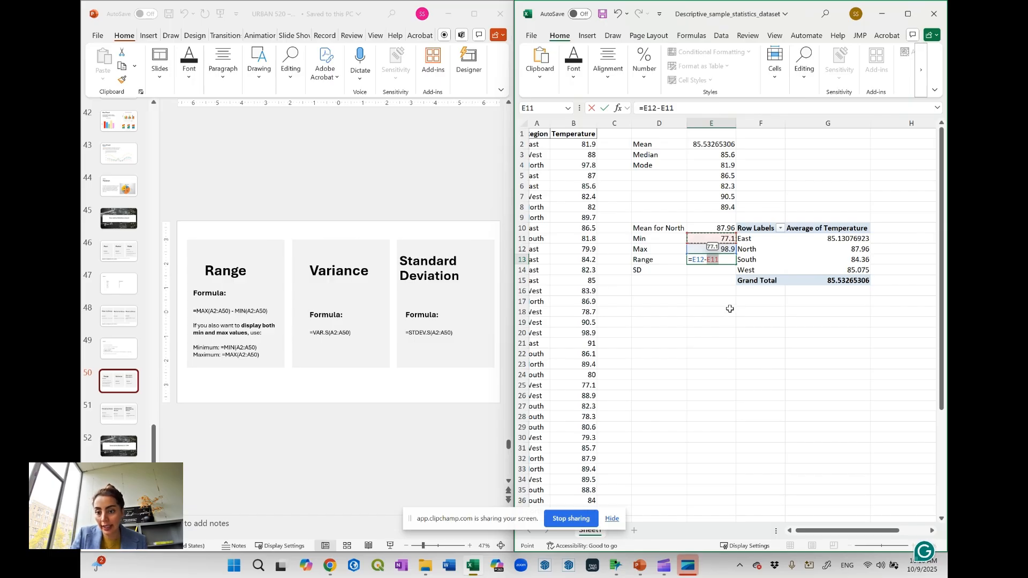
pyautogui.press('Return')
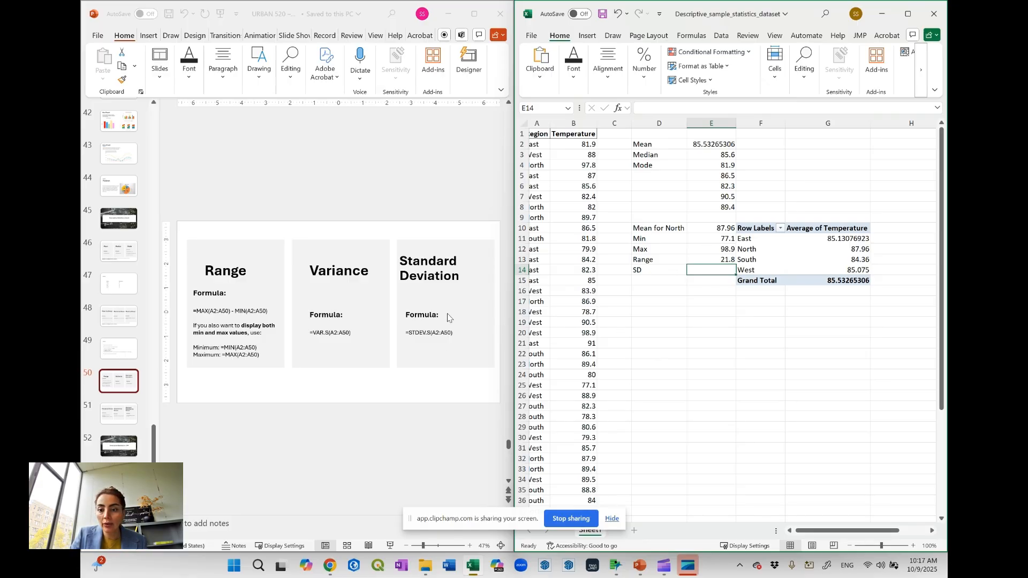
# Calculate the sample standard deviation of the temperatures in E14 with =STDEV.S(B2:B50)
pyautogui.doubleClick(702, 270)
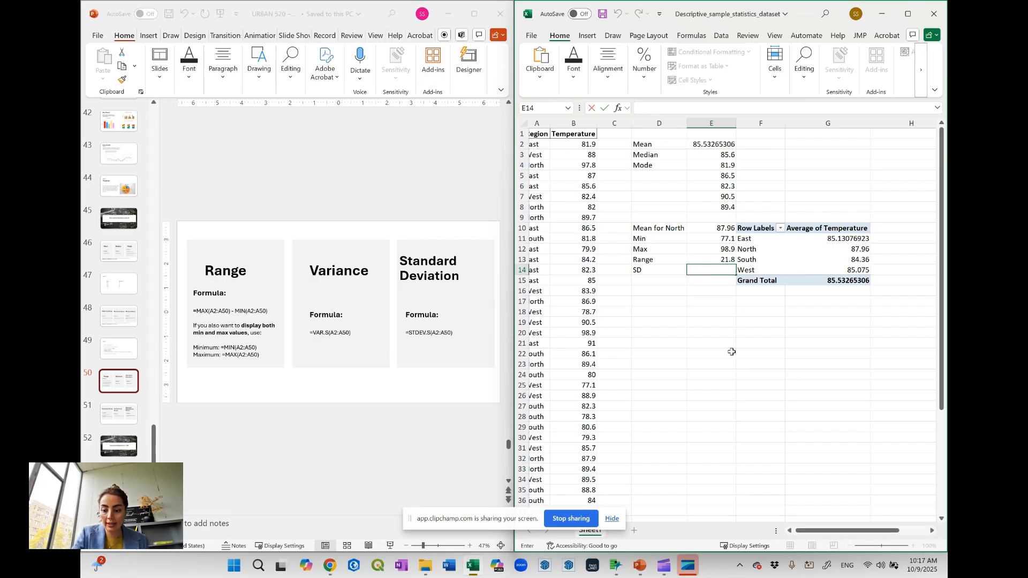
pyautogui.write('=')
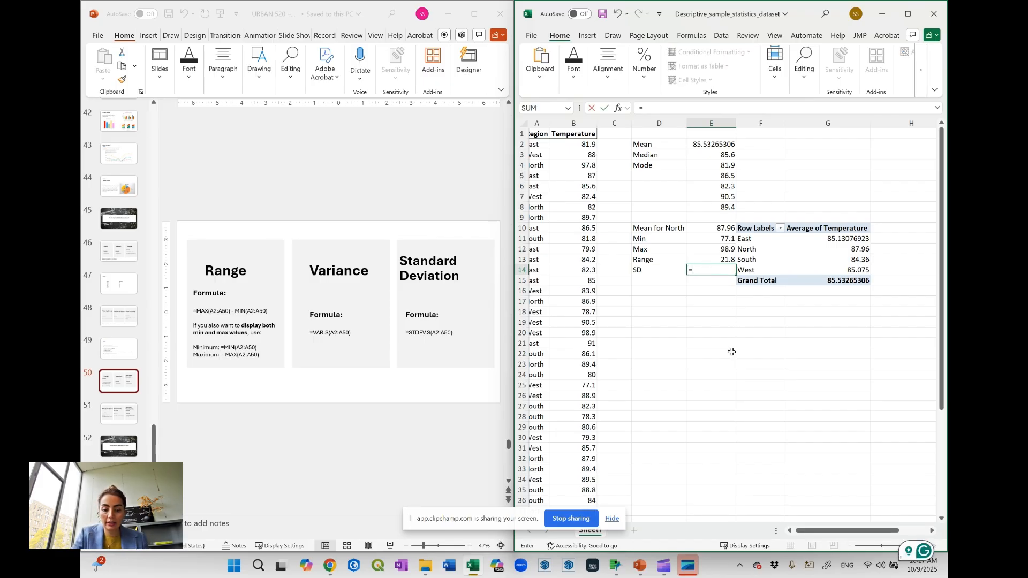
pyautogui.write('STD')
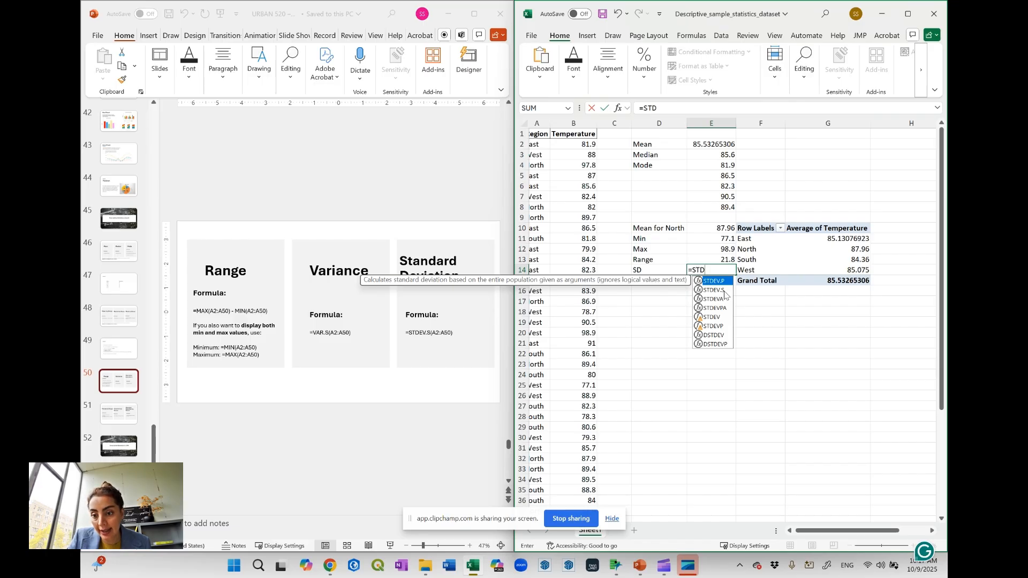
pyautogui.doubleClick(718, 290)
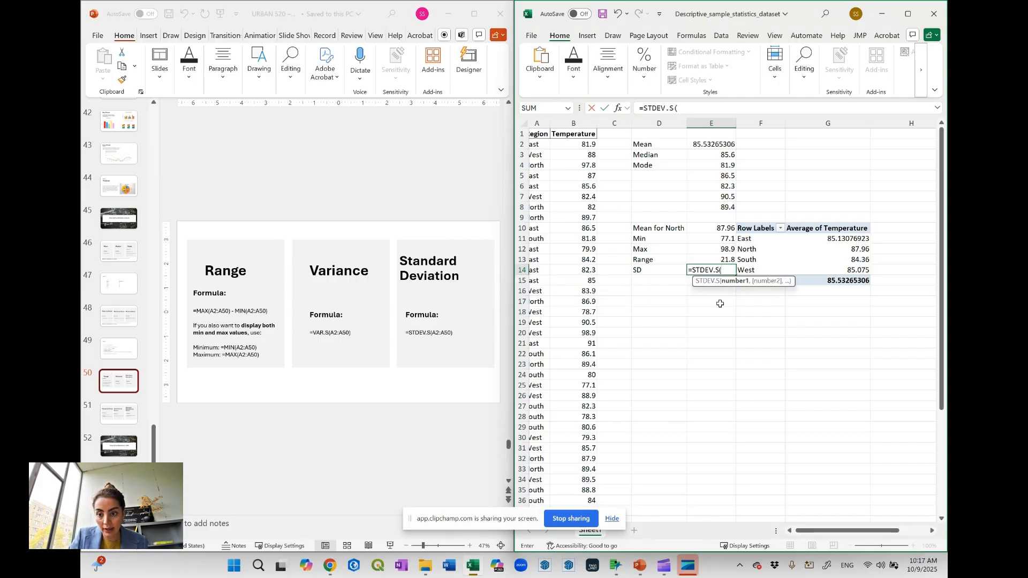
pyautogui.click(583, 143)
pyautogui.scroll(-7, 725, 258)
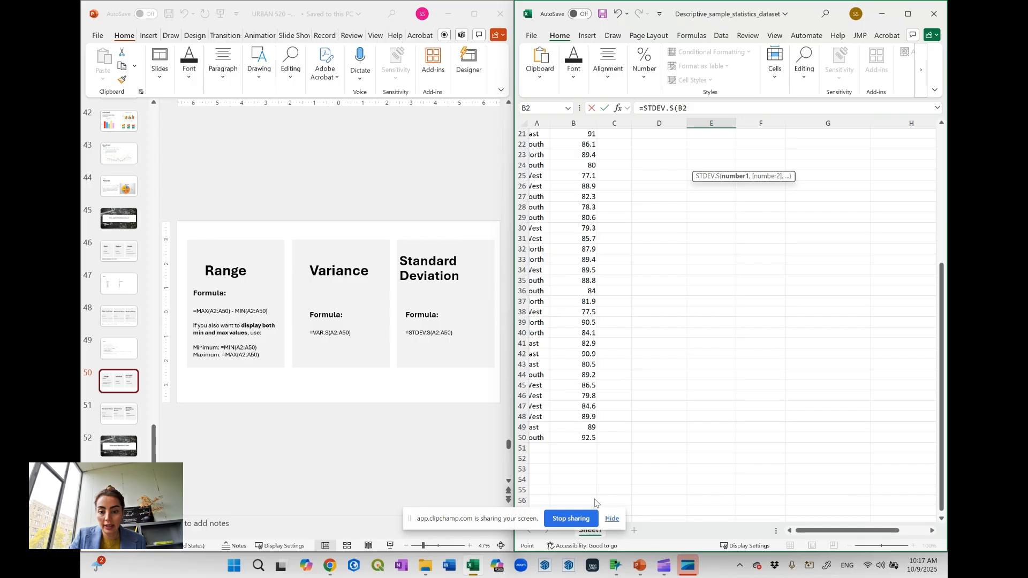
pyautogui.keyDown('shift'); pyautogui.click(580, 436); pyautogui.keyUp('shift')
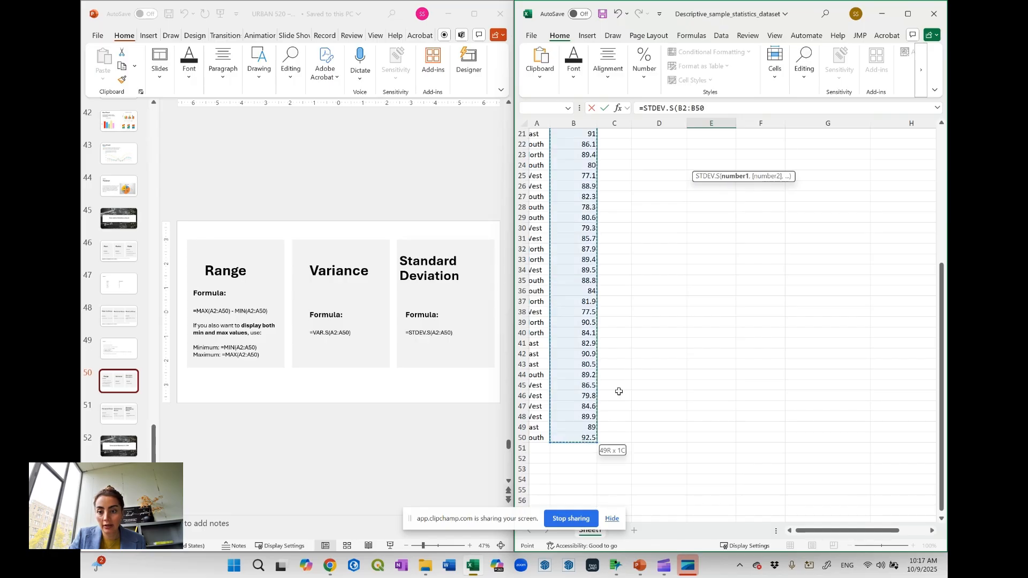
pyautogui.scroll(7, 619, 390)
pyautogui.press('F2')
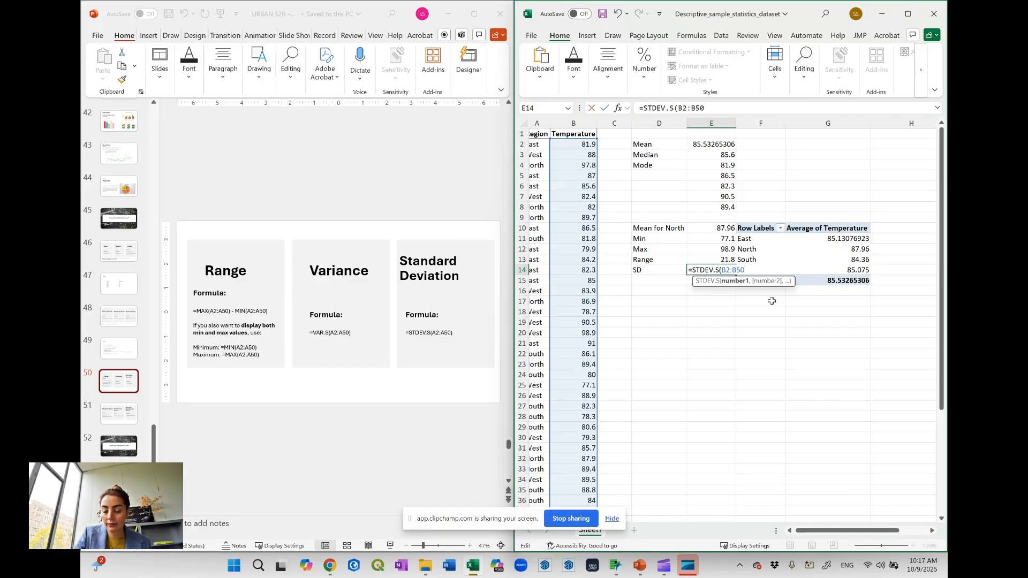
pyautogui.write(')')
pyautogui.press('Return')
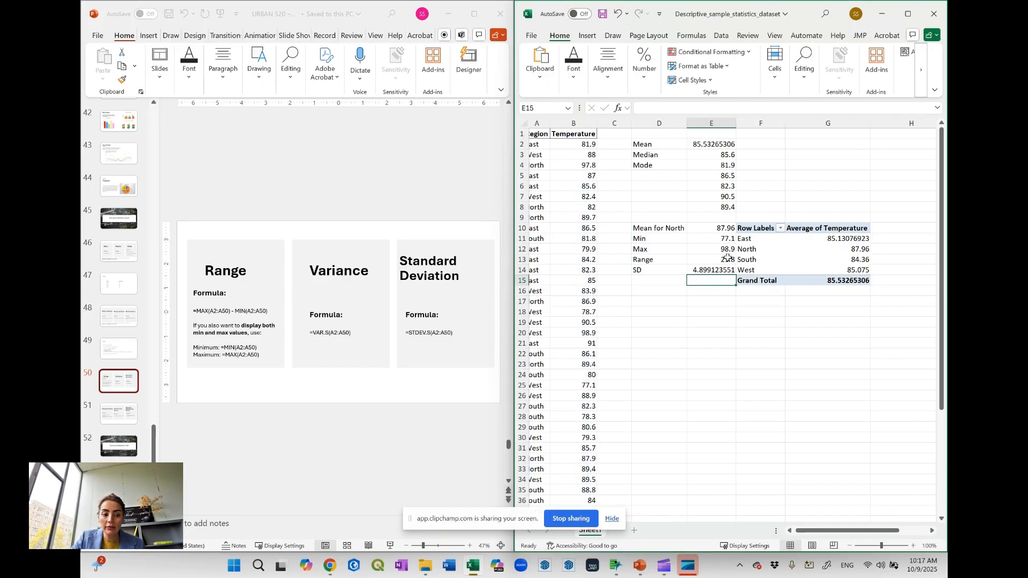
# Show slide 51 on statistics by group, and insert a PivotTable from Sheet1 range A1:B50 at cell F17 of the existing worksheet
pyautogui.click(105, 411)
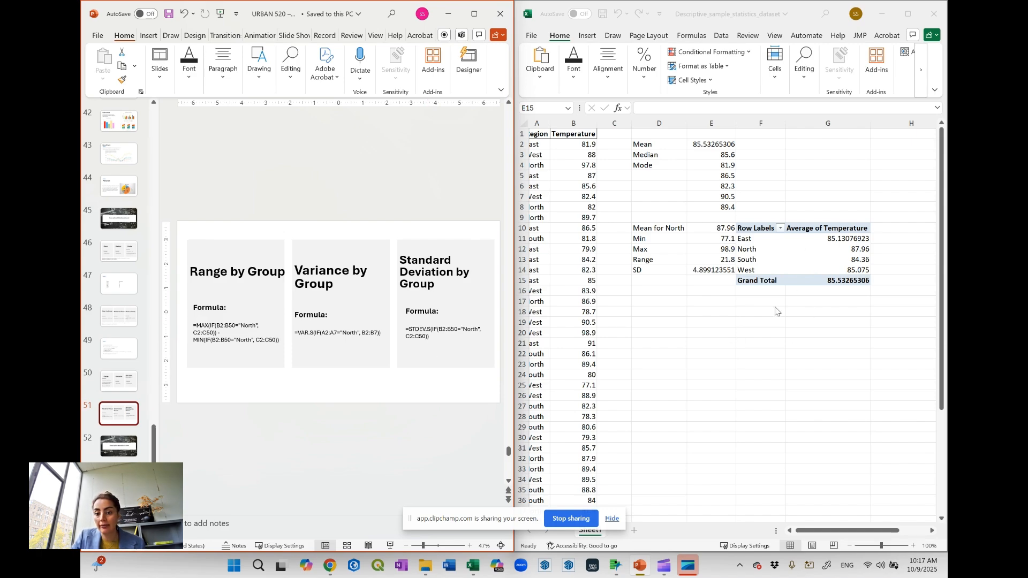
pyautogui.click(756, 302)
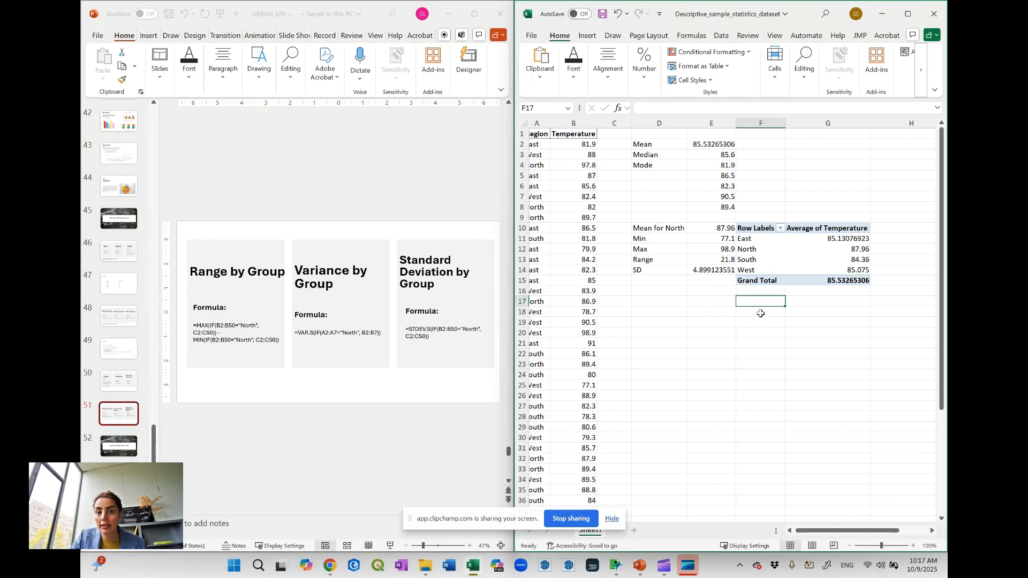
pyautogui.click(586, 36)
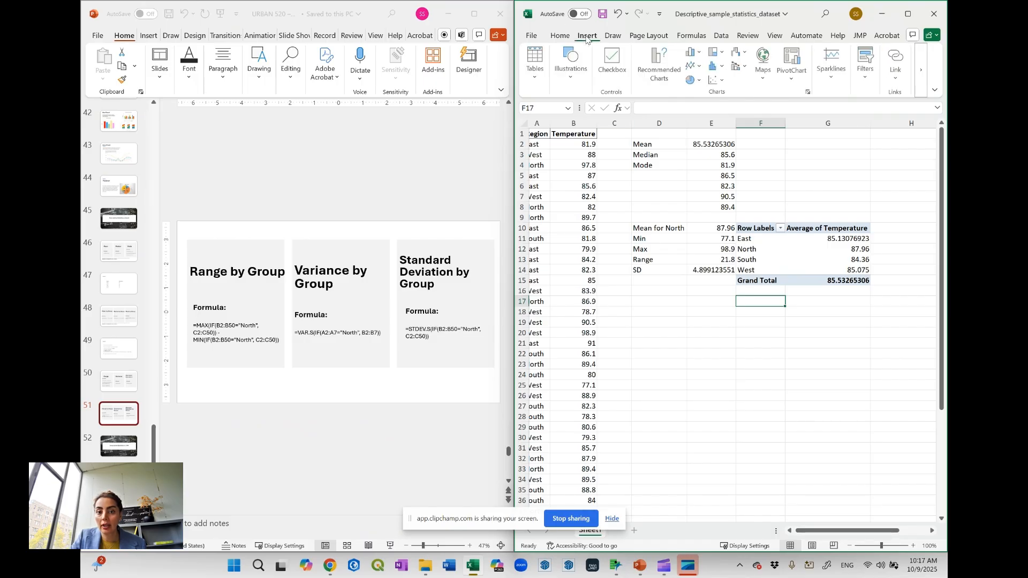
pyautogui.click(535, 75)
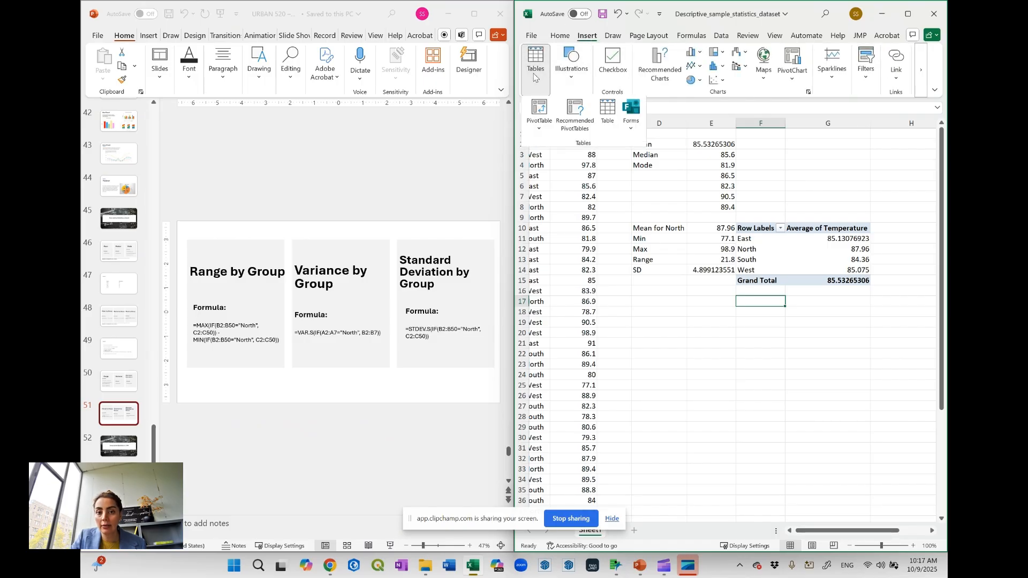
pyautogui.click(539, 111)
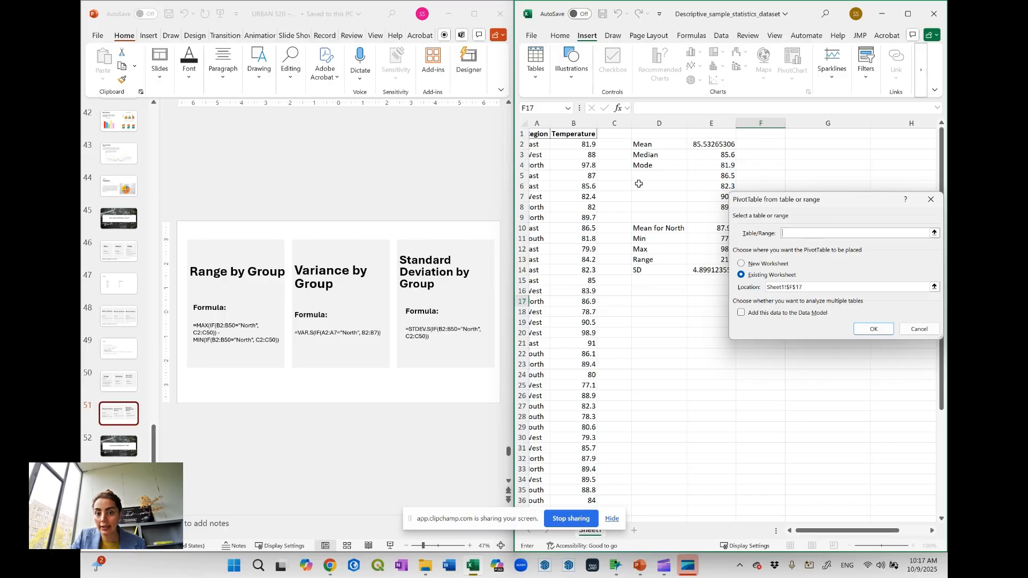
pyautogui.click(543, 136)
pyautogui.scroll(-3, 573, 383)
pyautogui.moveTo(596, 468); pyautogui.dragTo(594, 490)
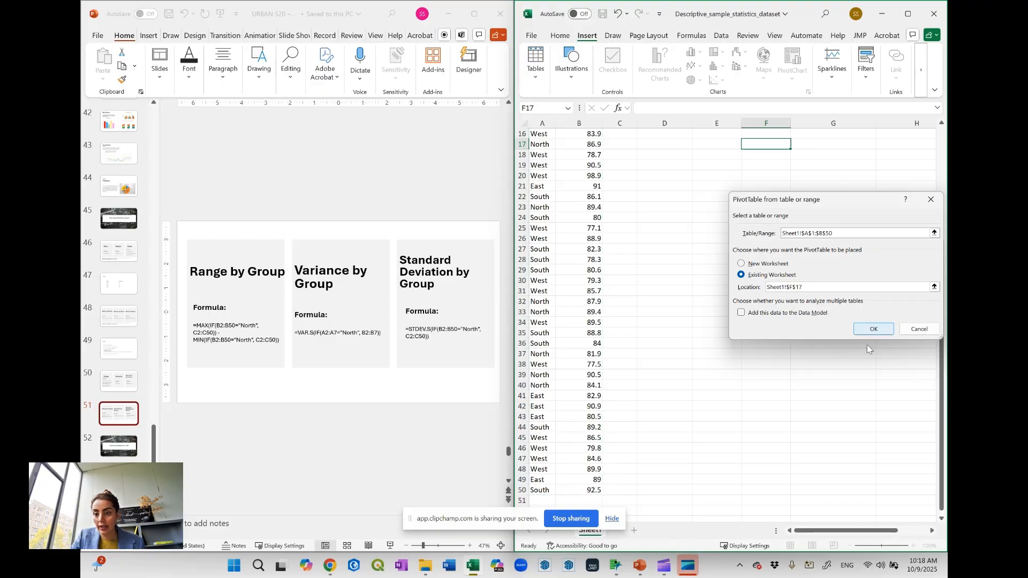
pyautogui.click(872, 329)
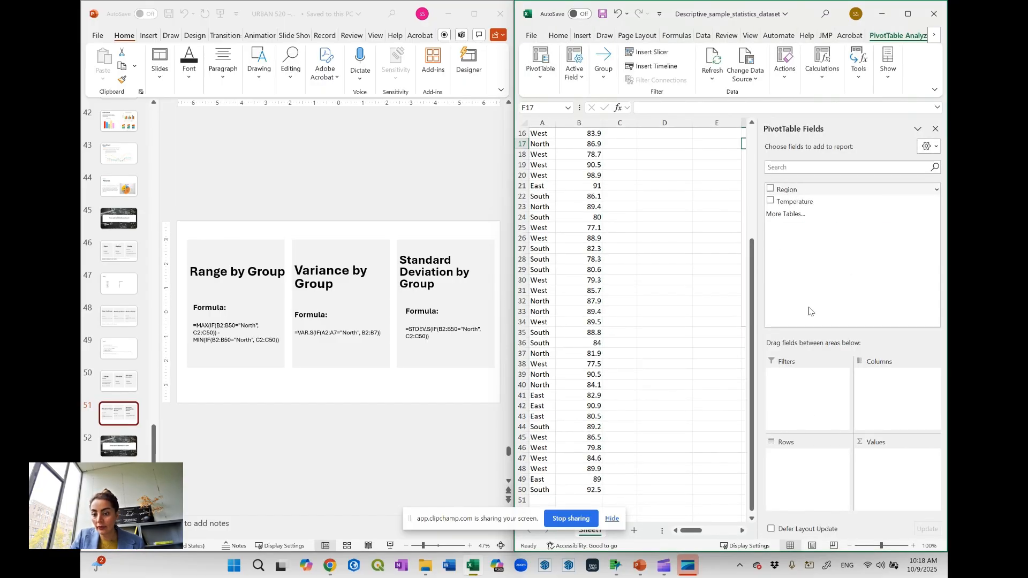
# Set up the new PivotTable with Region as rows and Temperature as values summarized by StdDev
pyautogui.moveTo(796, 196); pyautogui.dragTo(811, 469)
pyautogui.moveTo(808, 203); pyautogui.dragTo(899, 469)
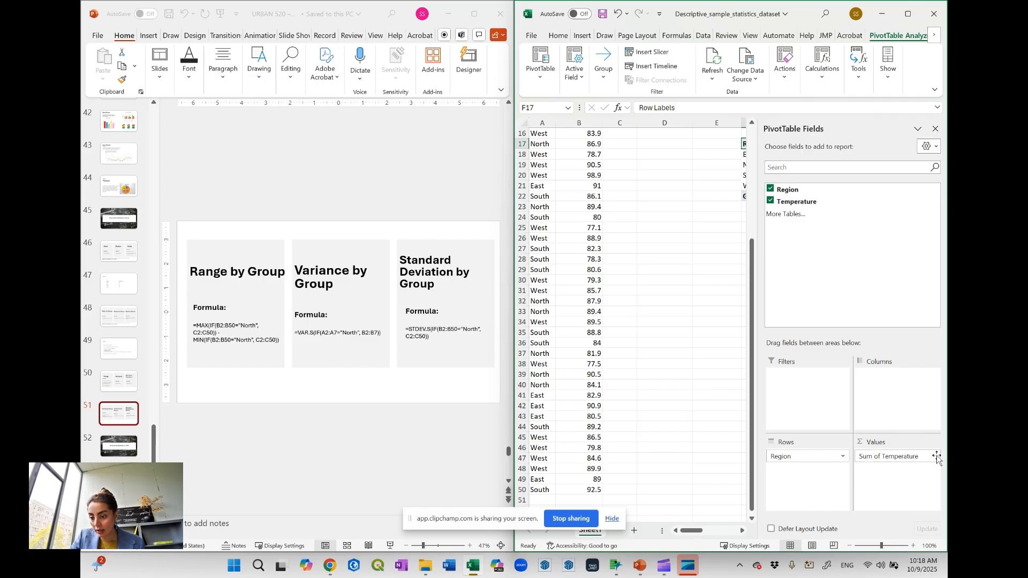
pyautogui.click(935, 456)
pyautogui.click(914, 444)
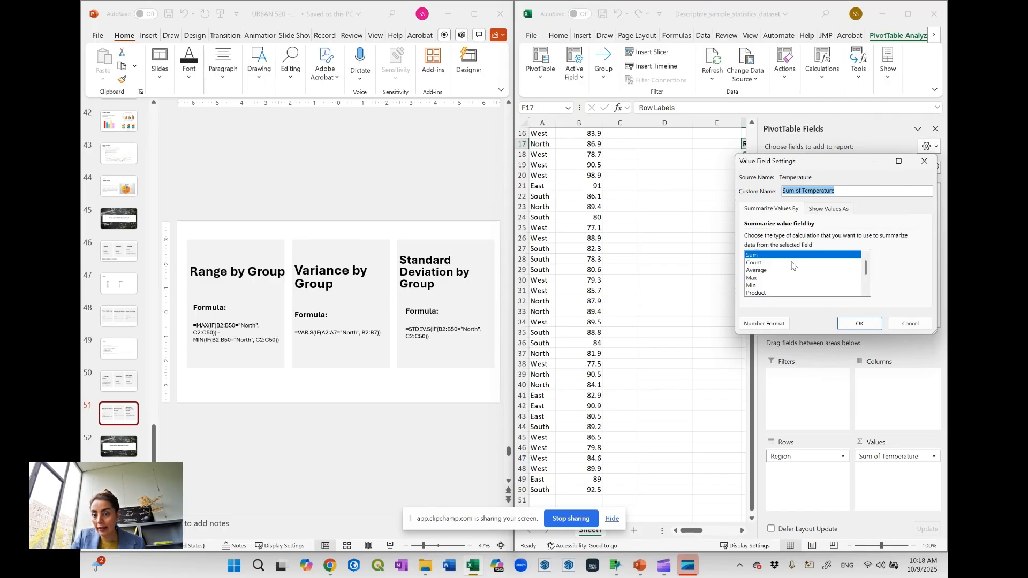
pyautogui.scroll(-2, 794, 268)
pyautogui.click(771, 271)
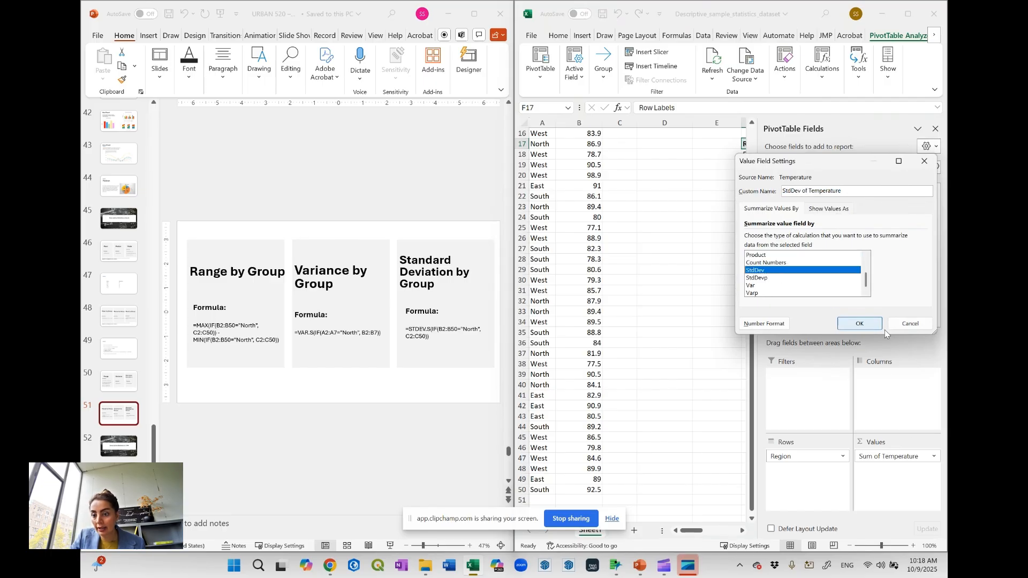
pyautogui.click(867, 328)
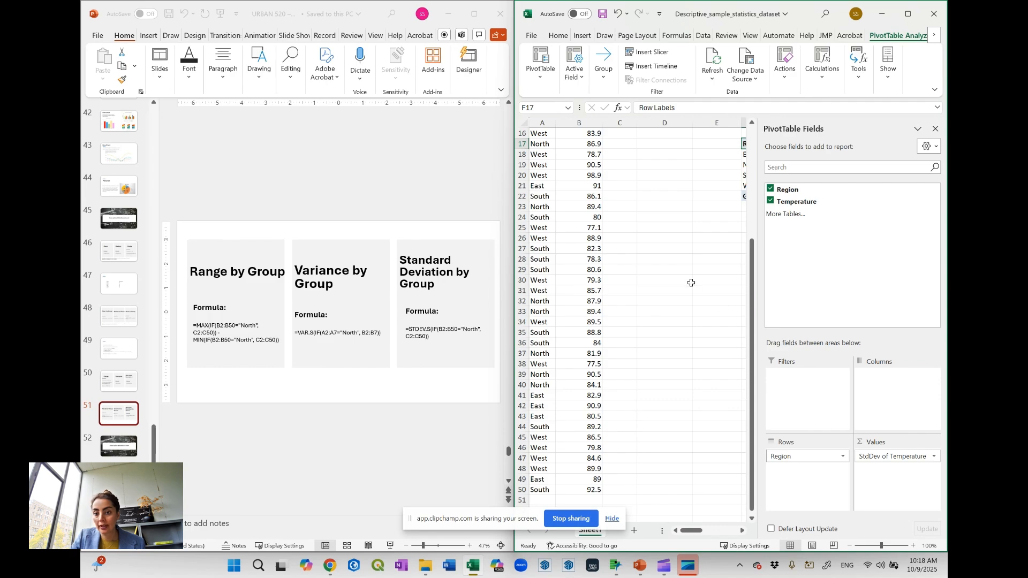
pyautogui.hscroll(5, 694, 289)
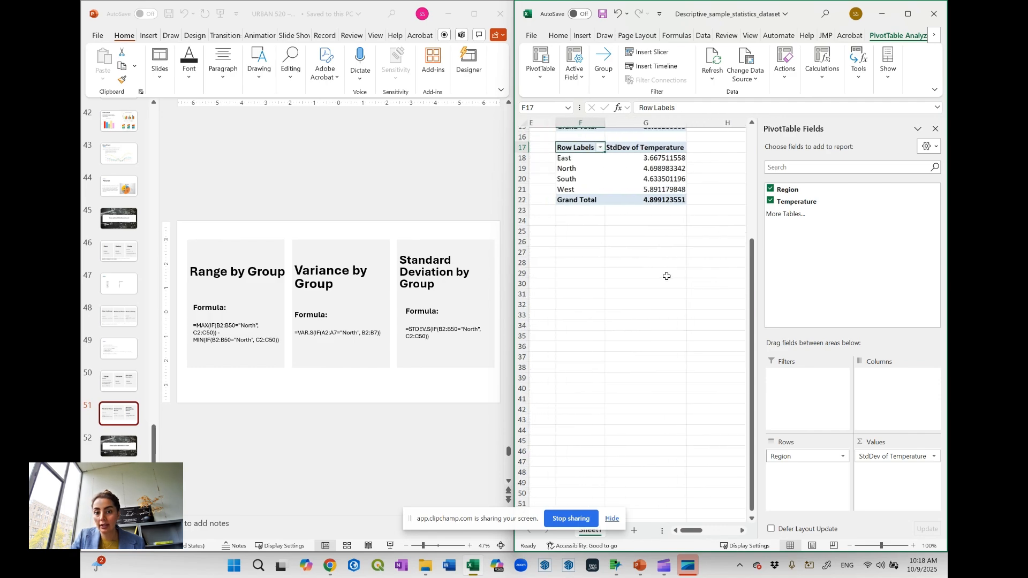